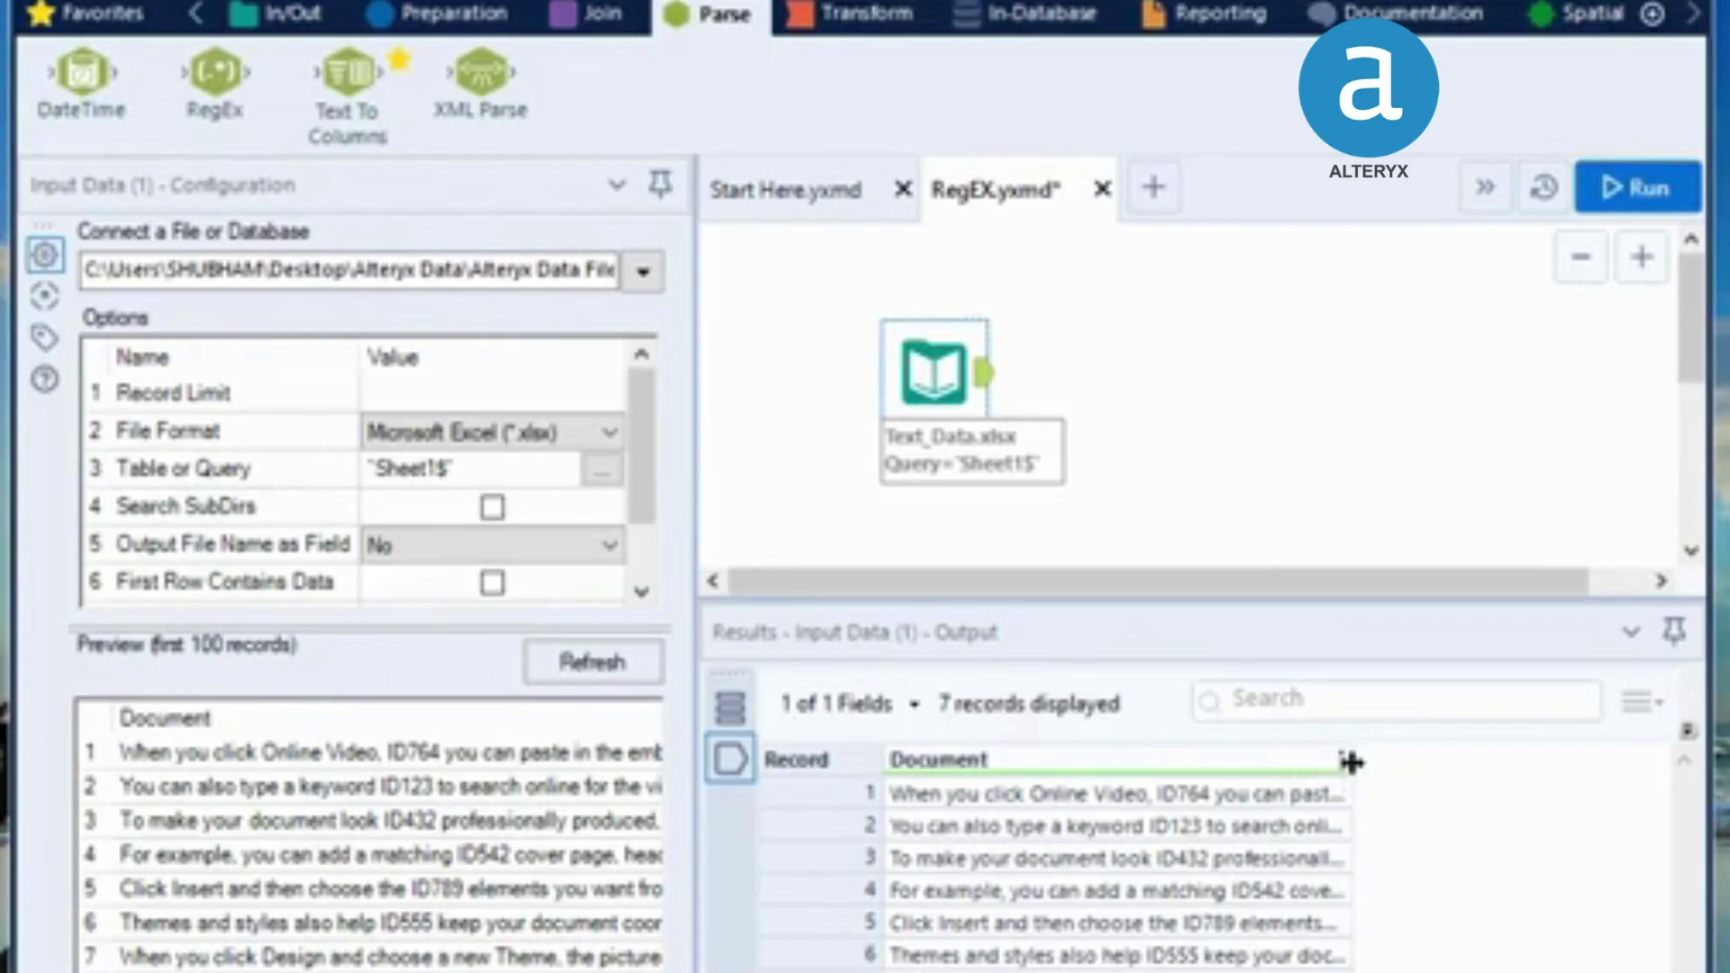
Widen the Document column in the results grid so the full sentences show
drag(1348, 762, 1524, 748)
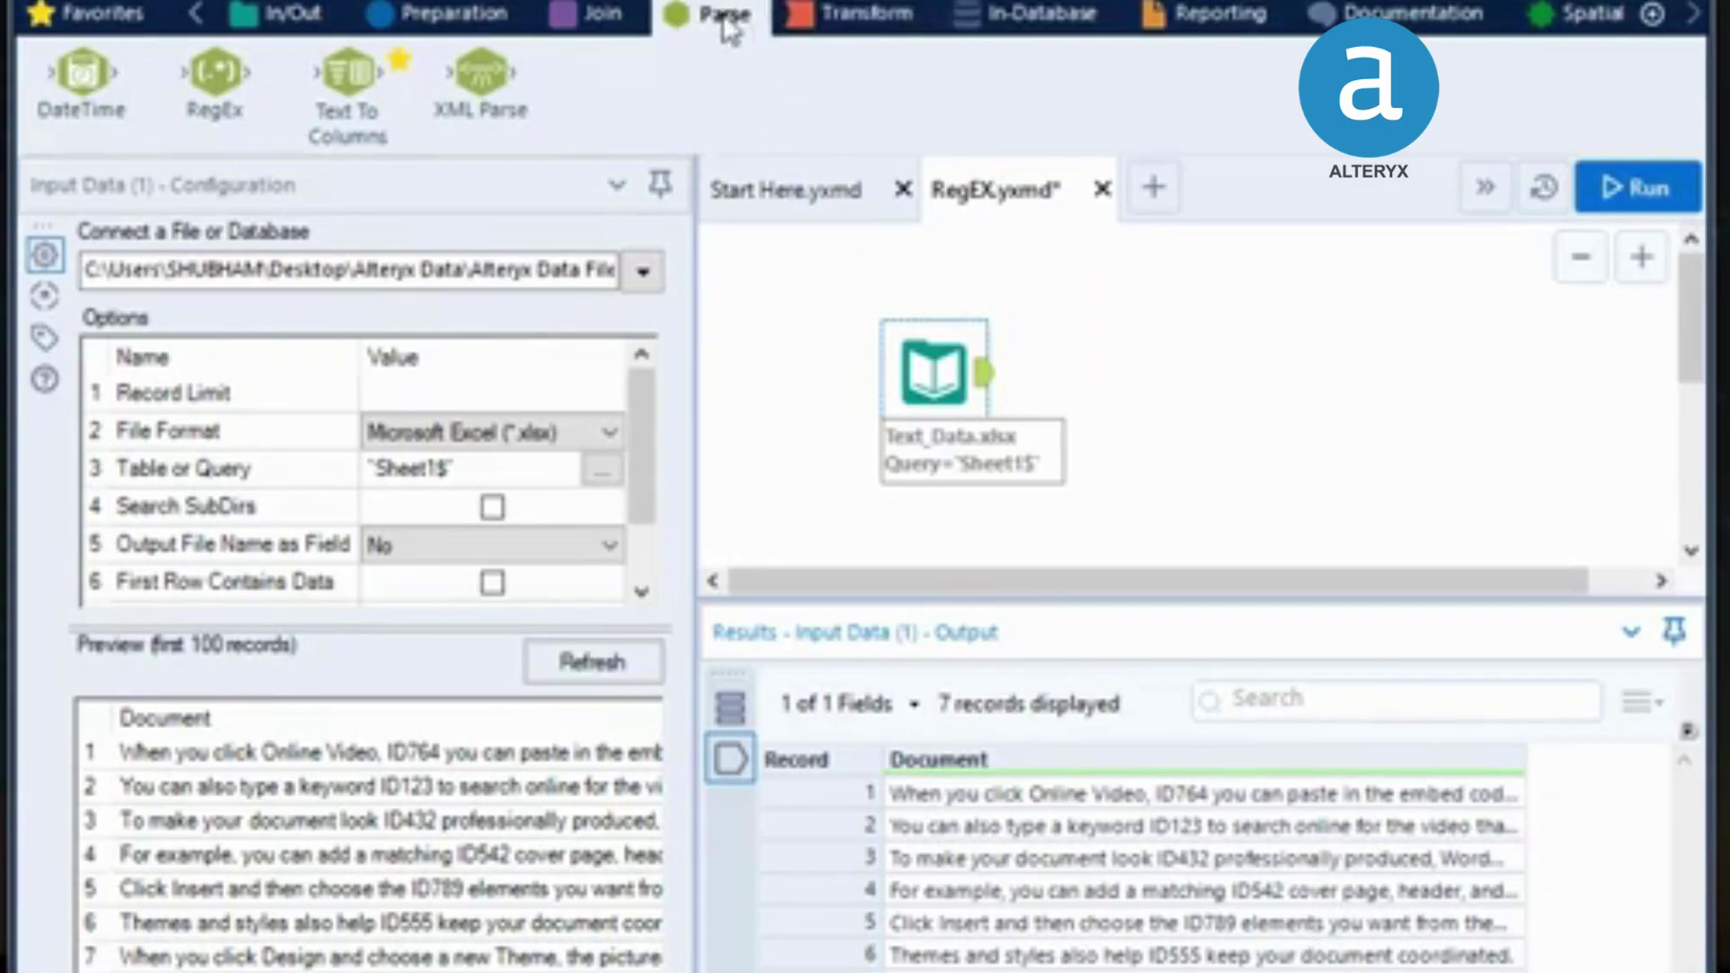
Add a RegEx tool after the Text_Data.xlsx input
drag(230, 75, 1153, 371)
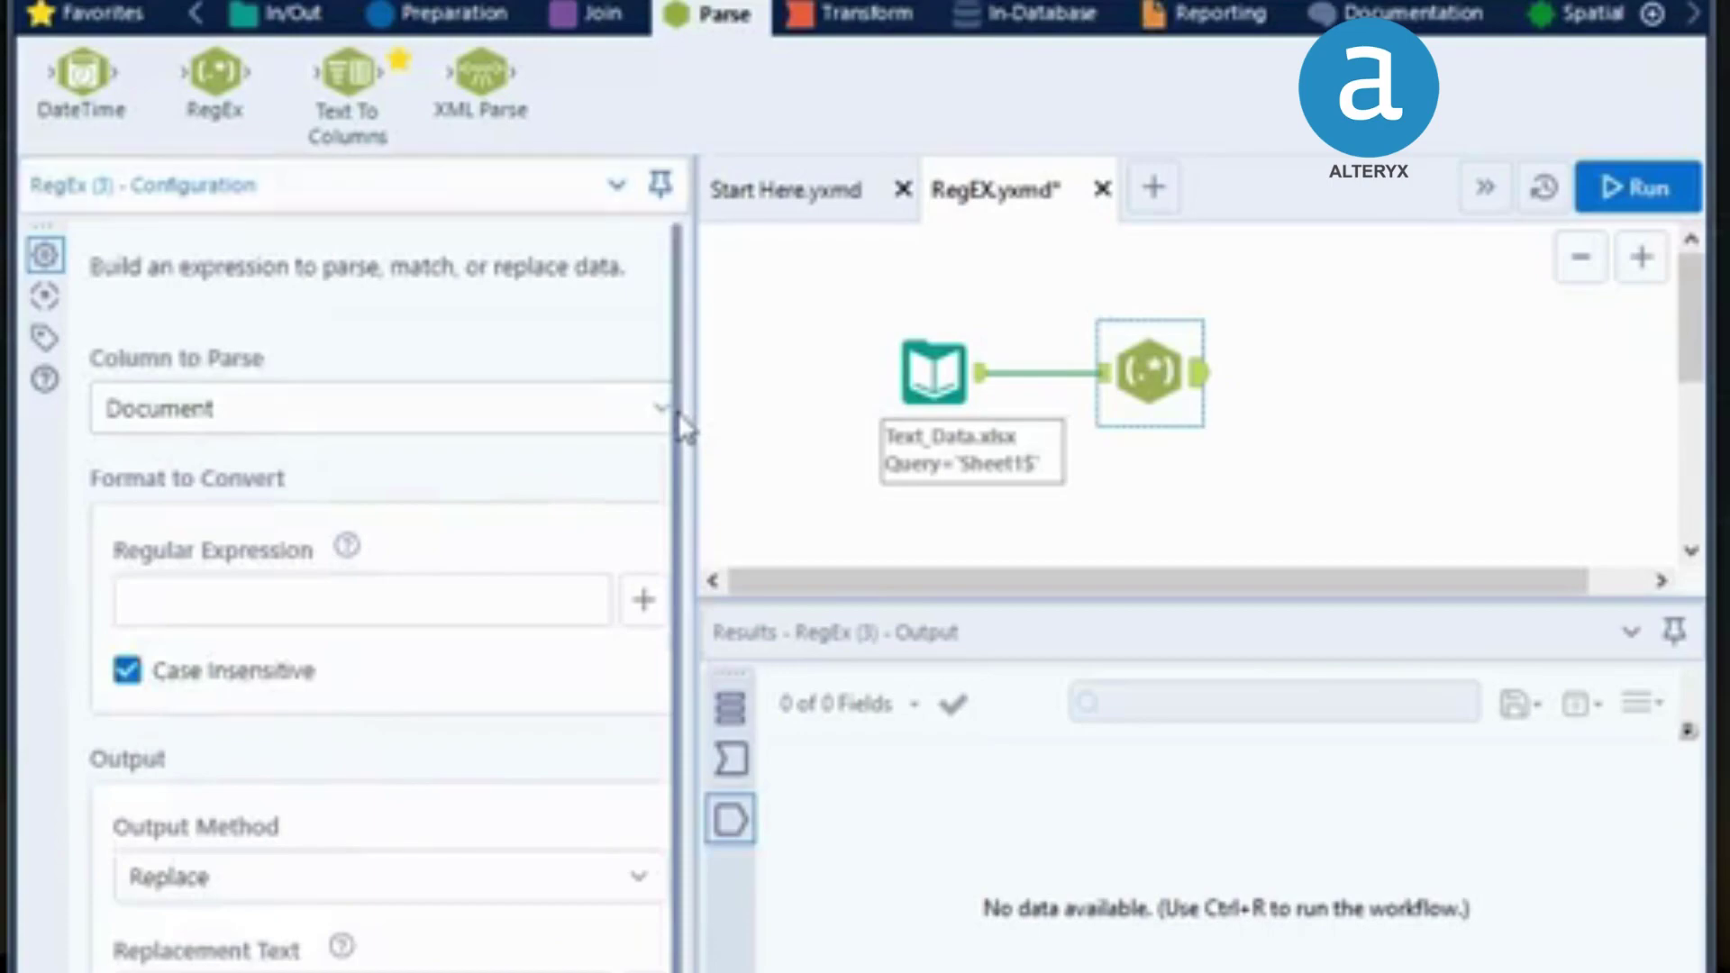
Set the RegEx tool to parse the Document column and bring up the expression building blocks
scroll(678, 429, down, 1)
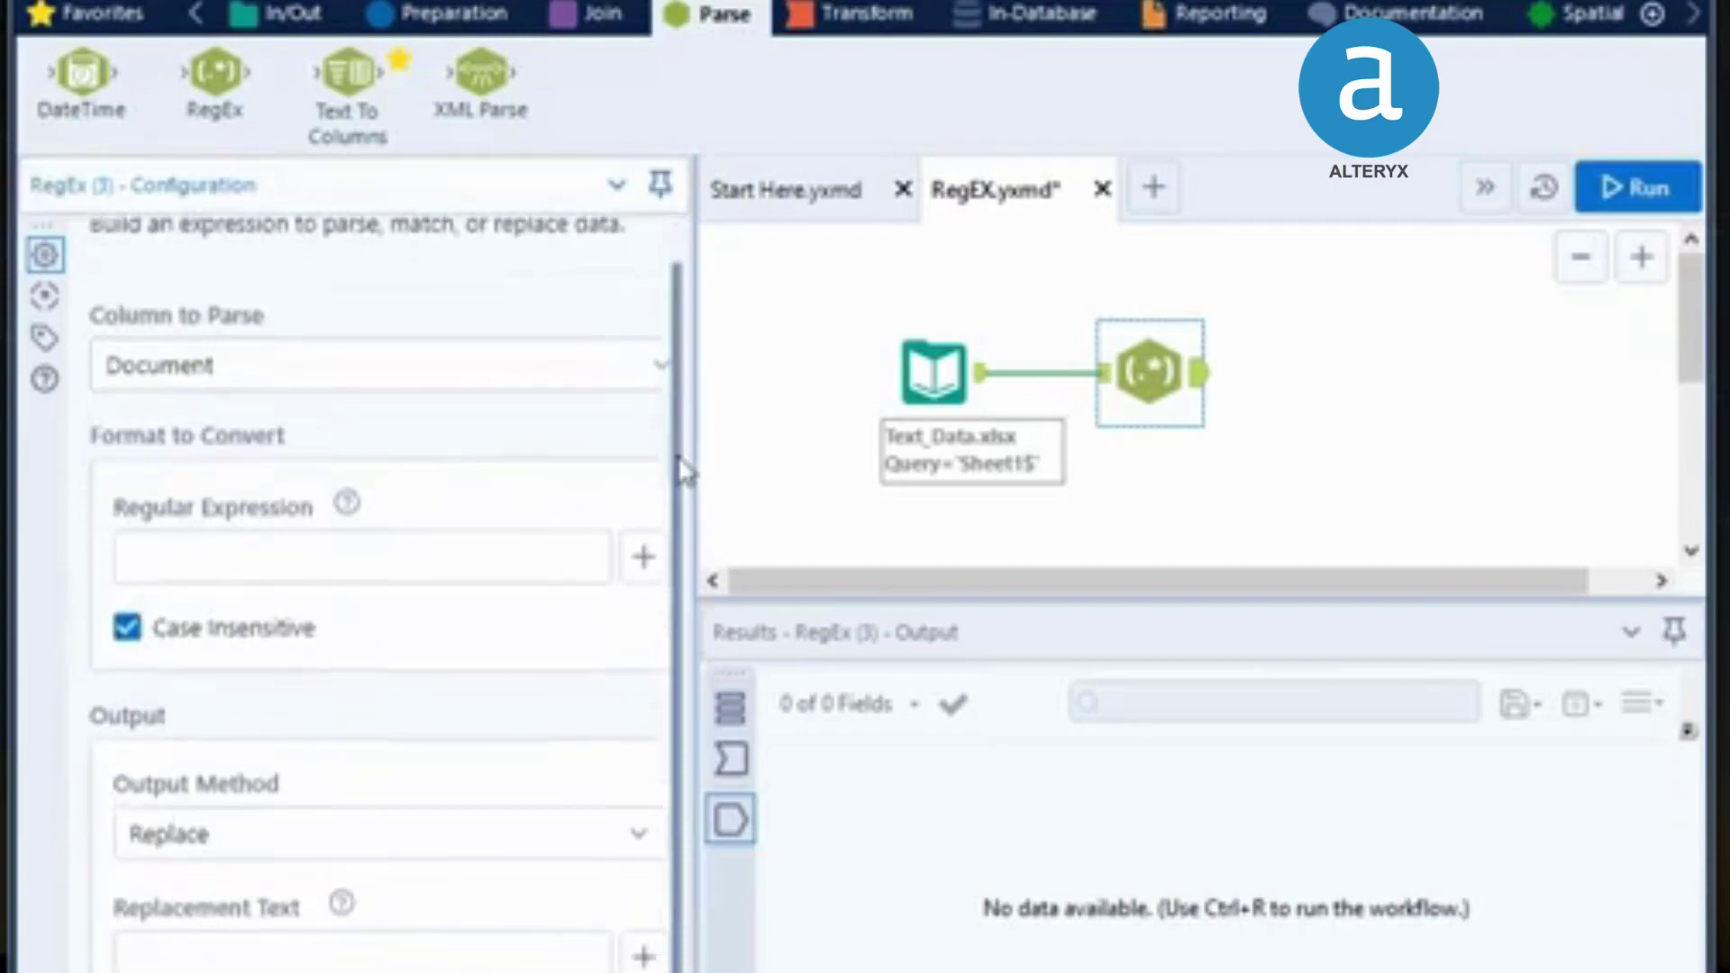
click(655, 368)
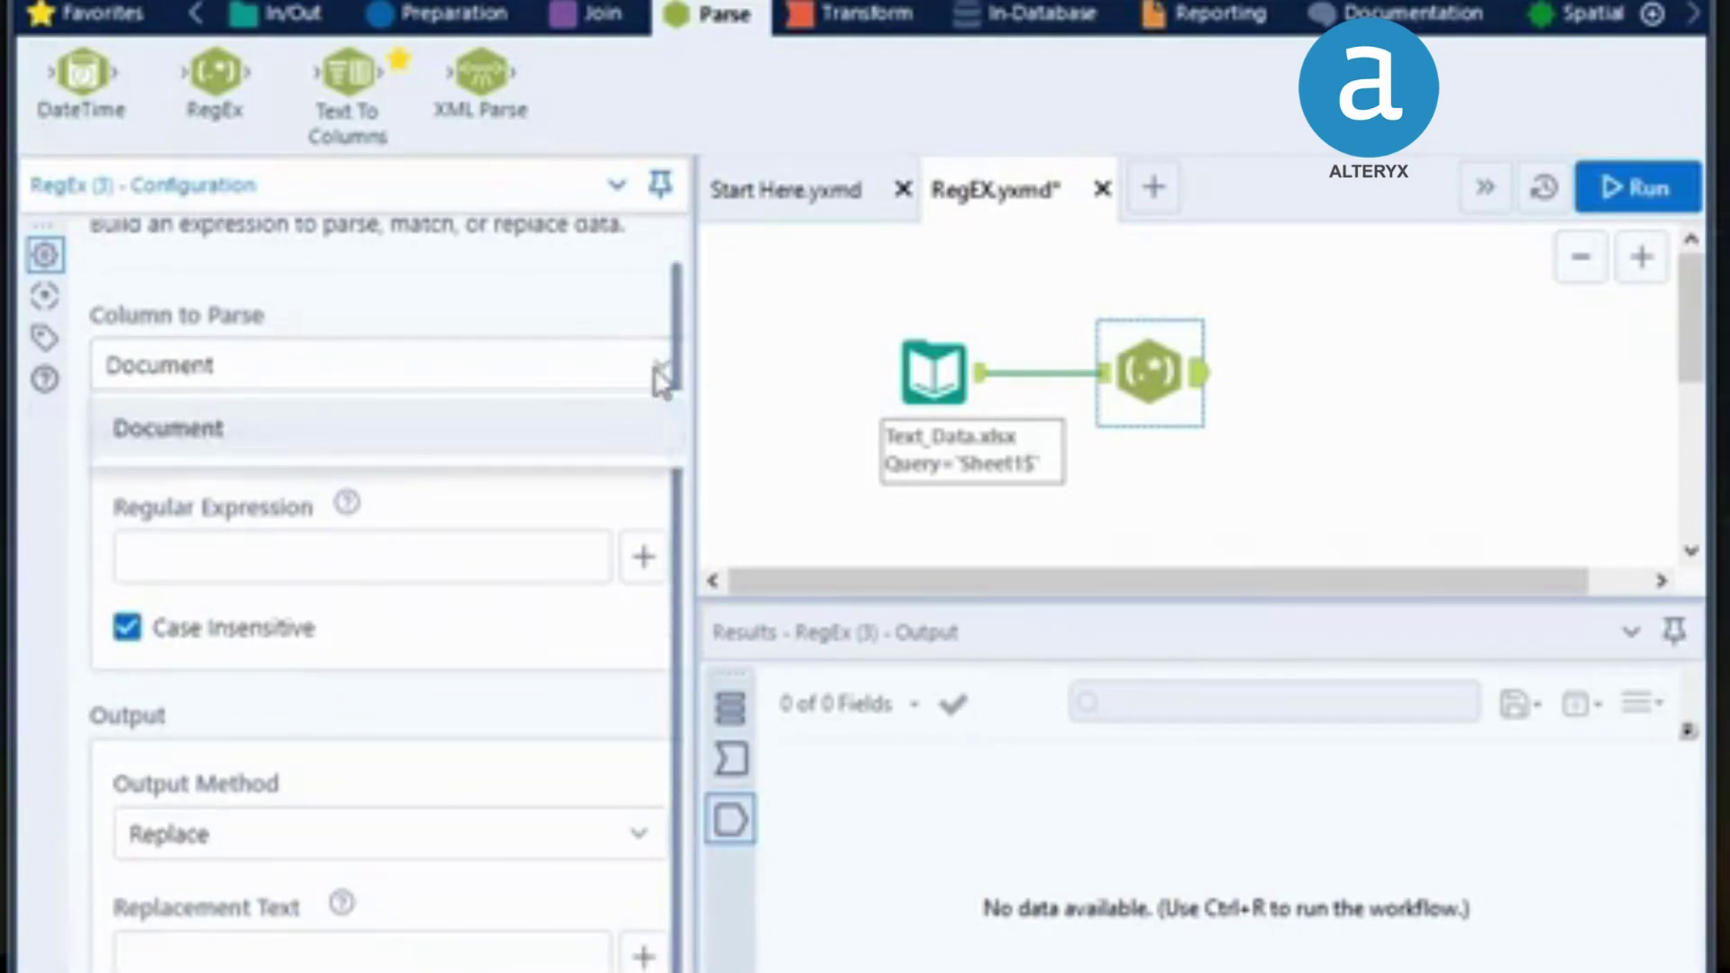
click(587, 432)
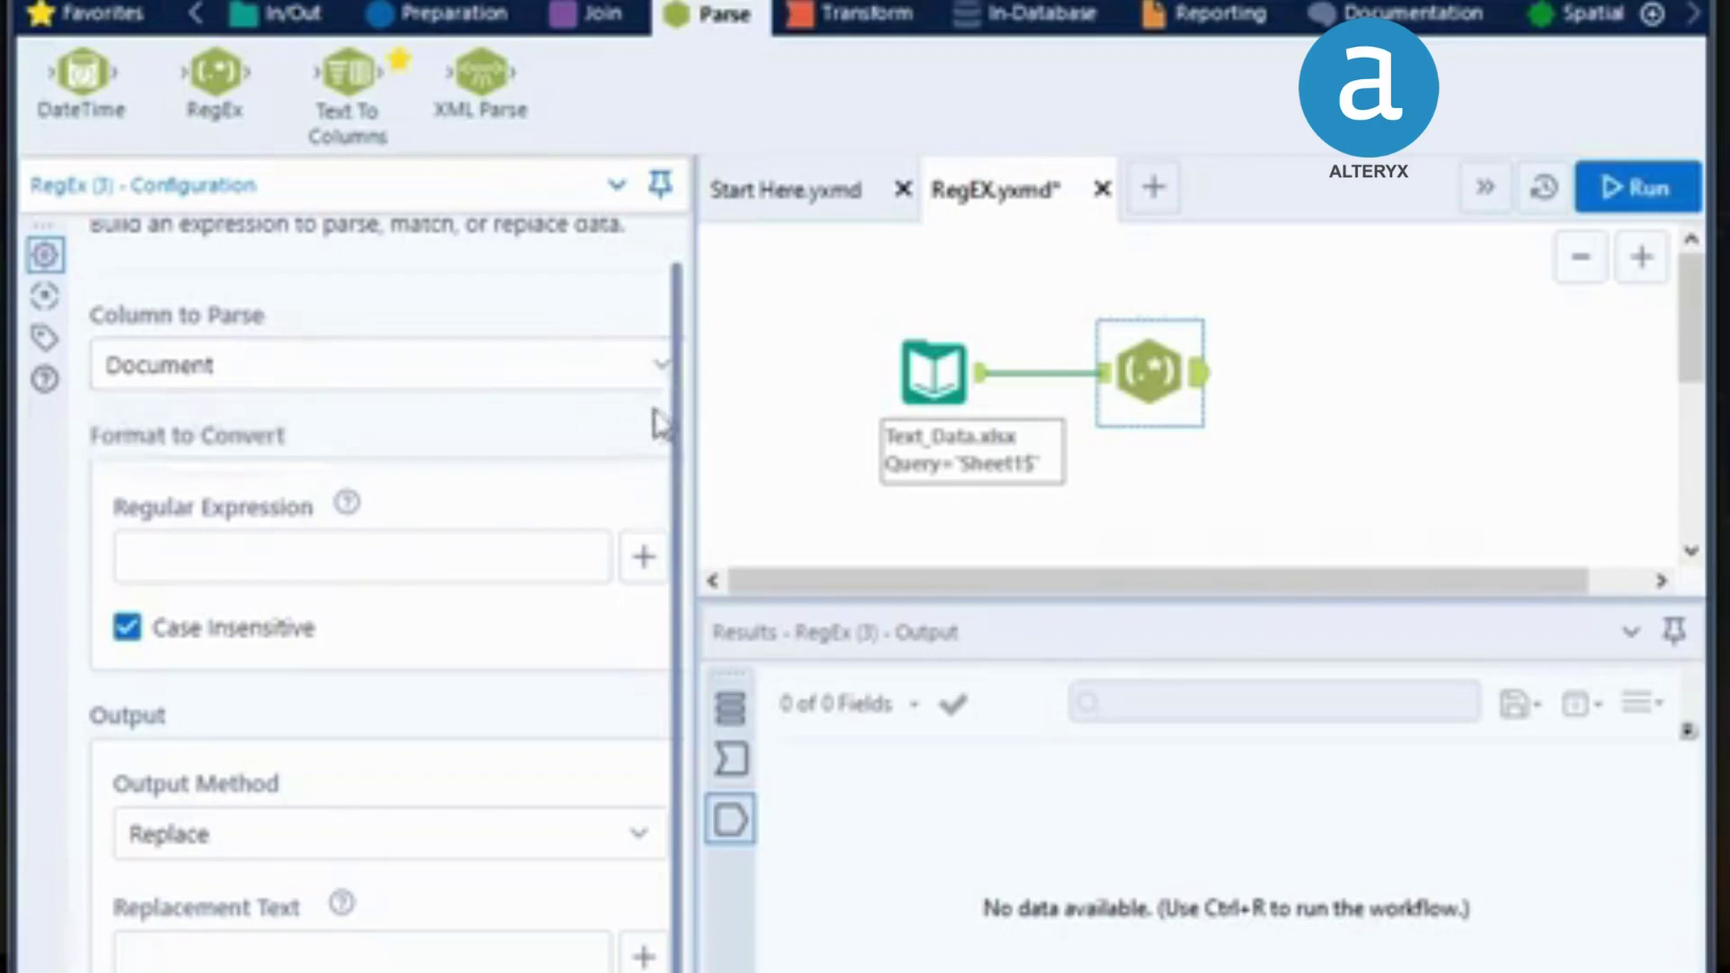
click(290, 550)
click(326, 567)
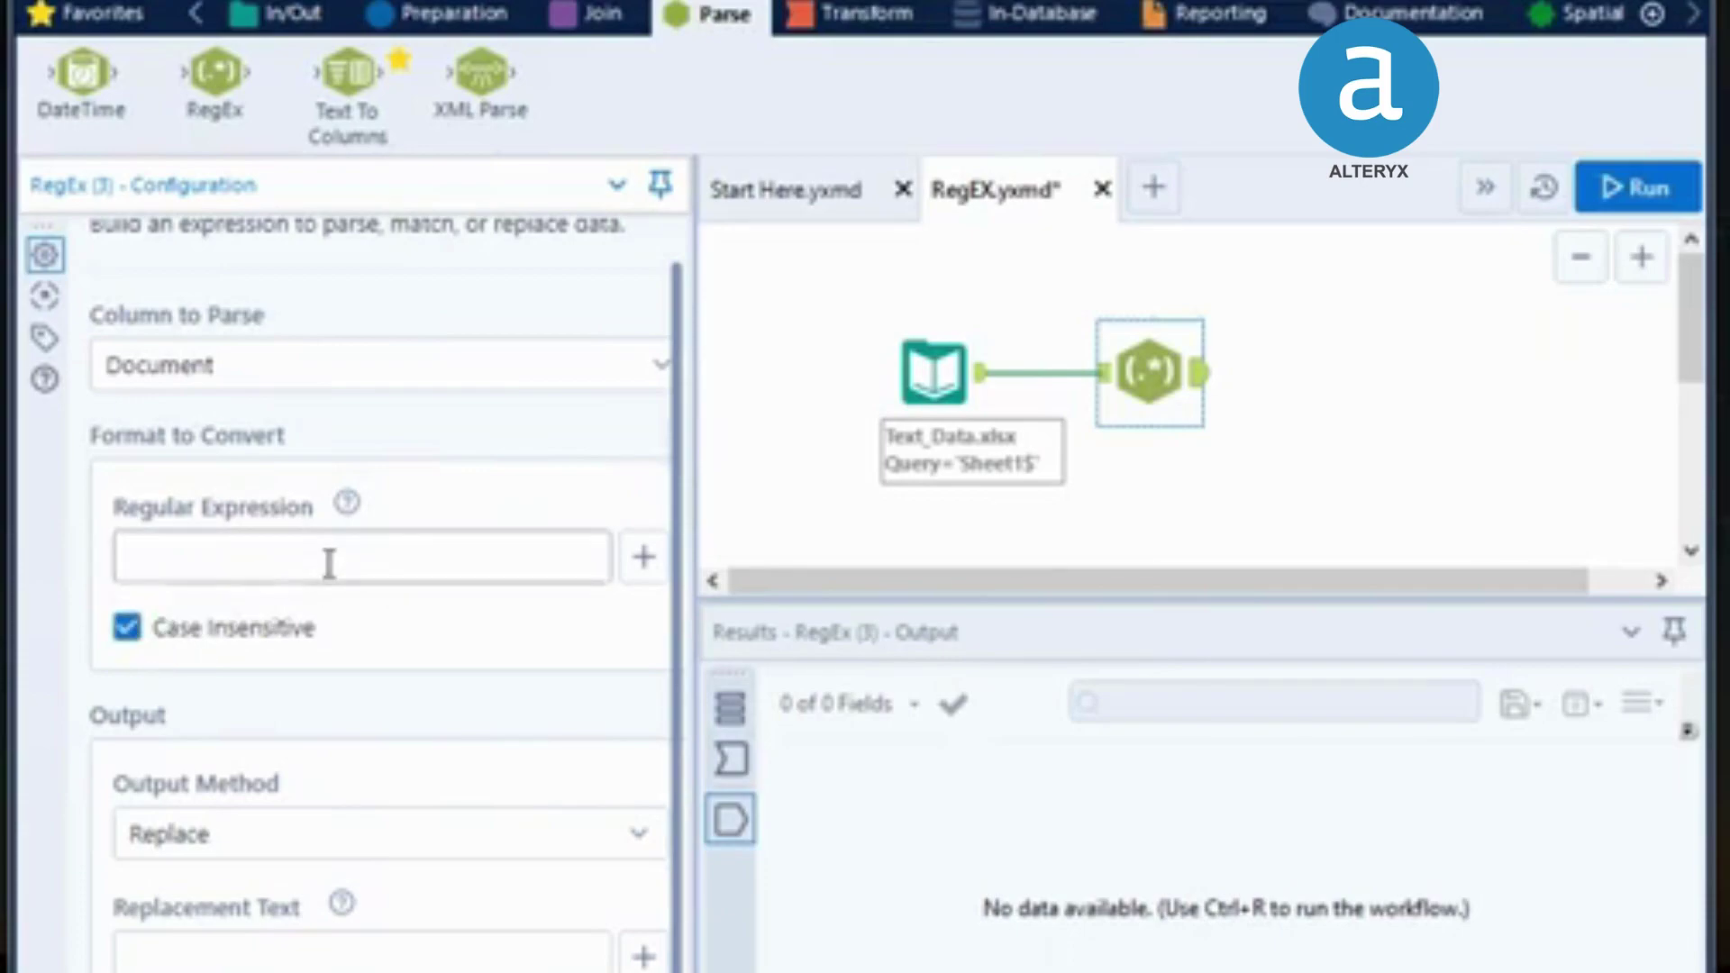
click(644, 570)
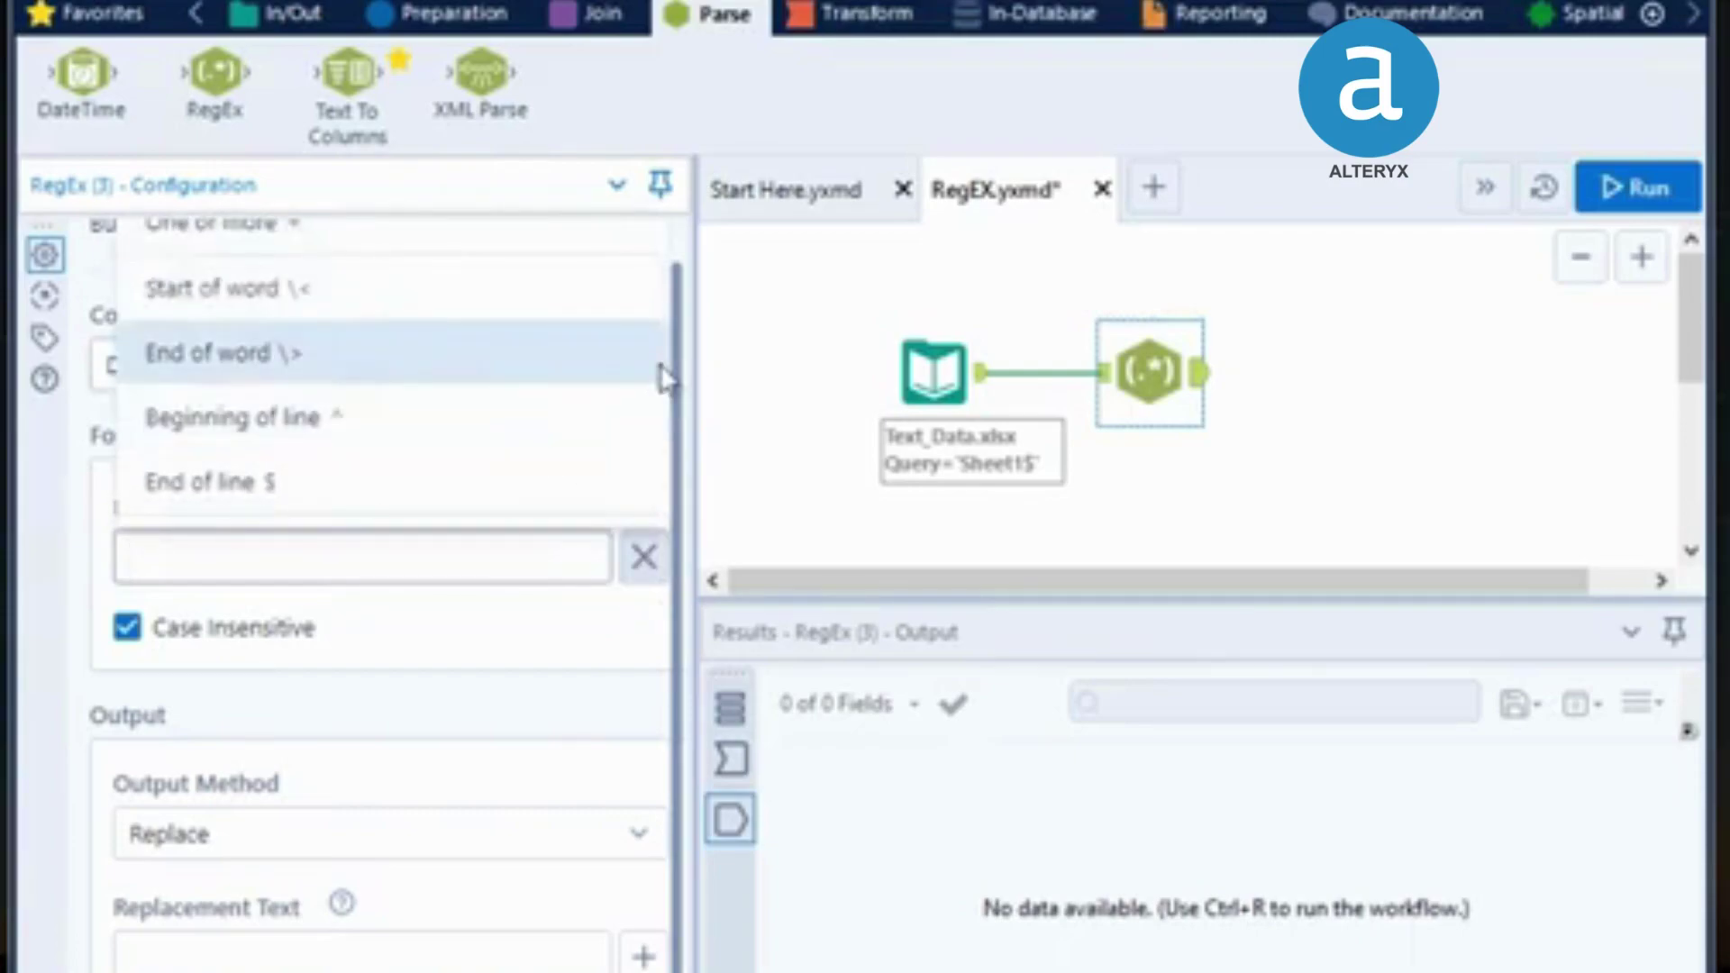
Browse the regex building blocks list for a marked group
scroll(418, 510, down, 2)
scroll(427, 513, down, 4)
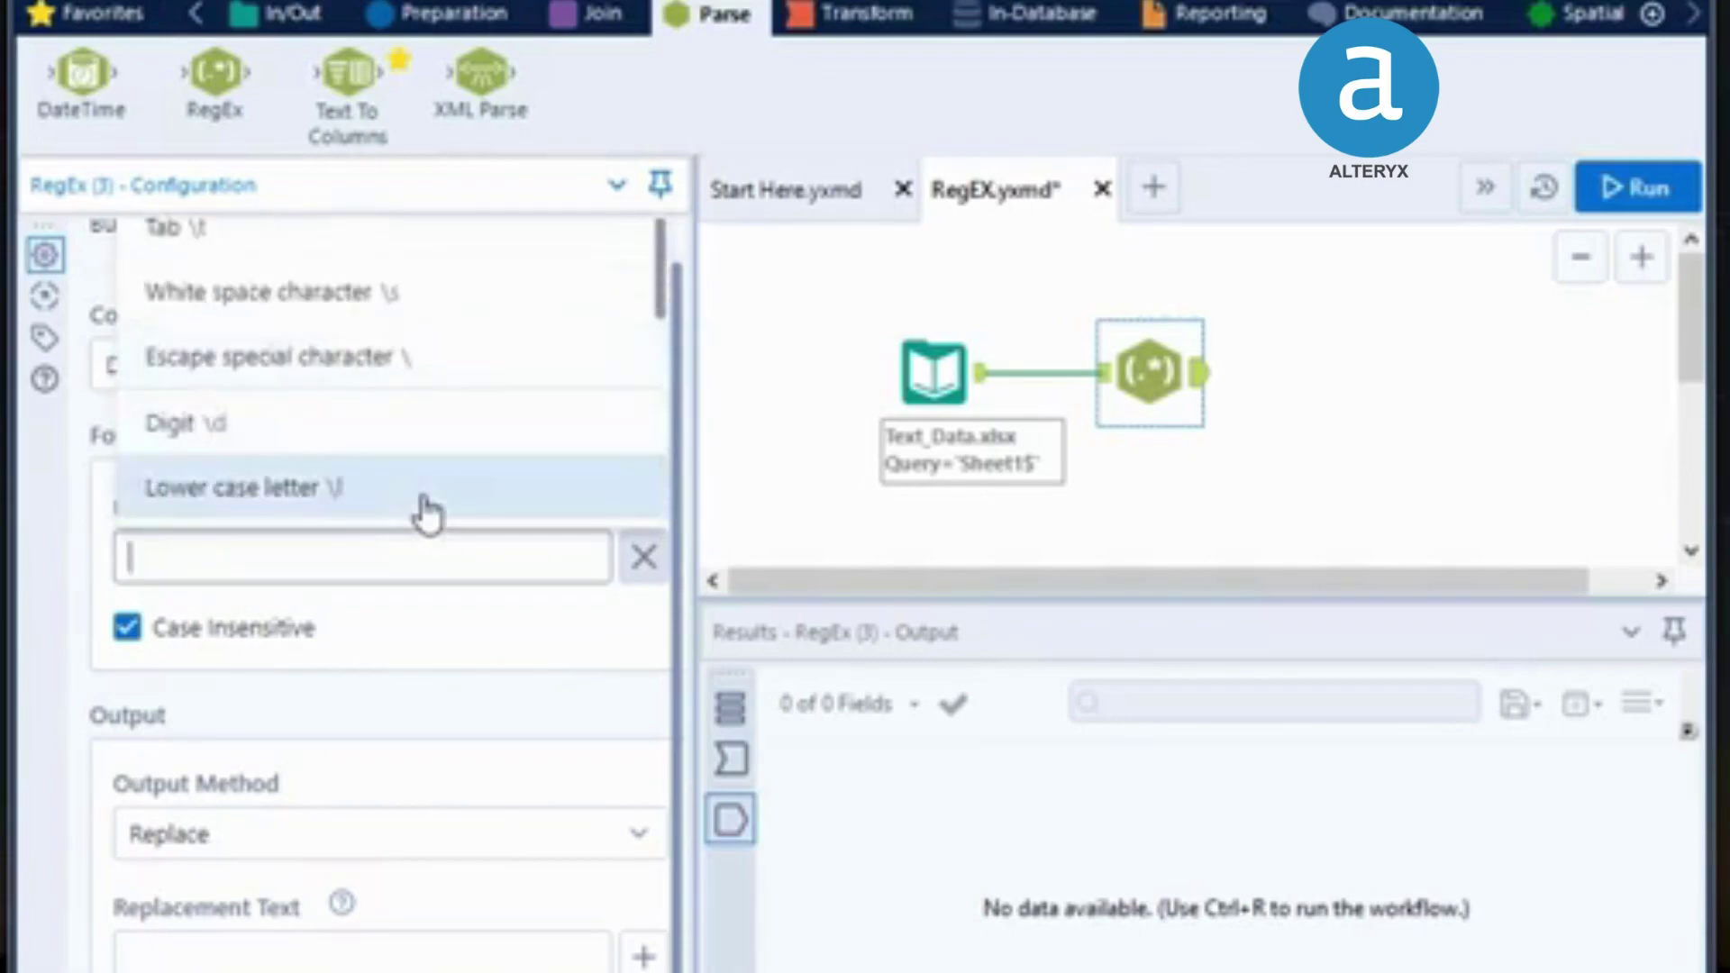
scroll(427, 514, down, 1)
key(Up)
key(Up)
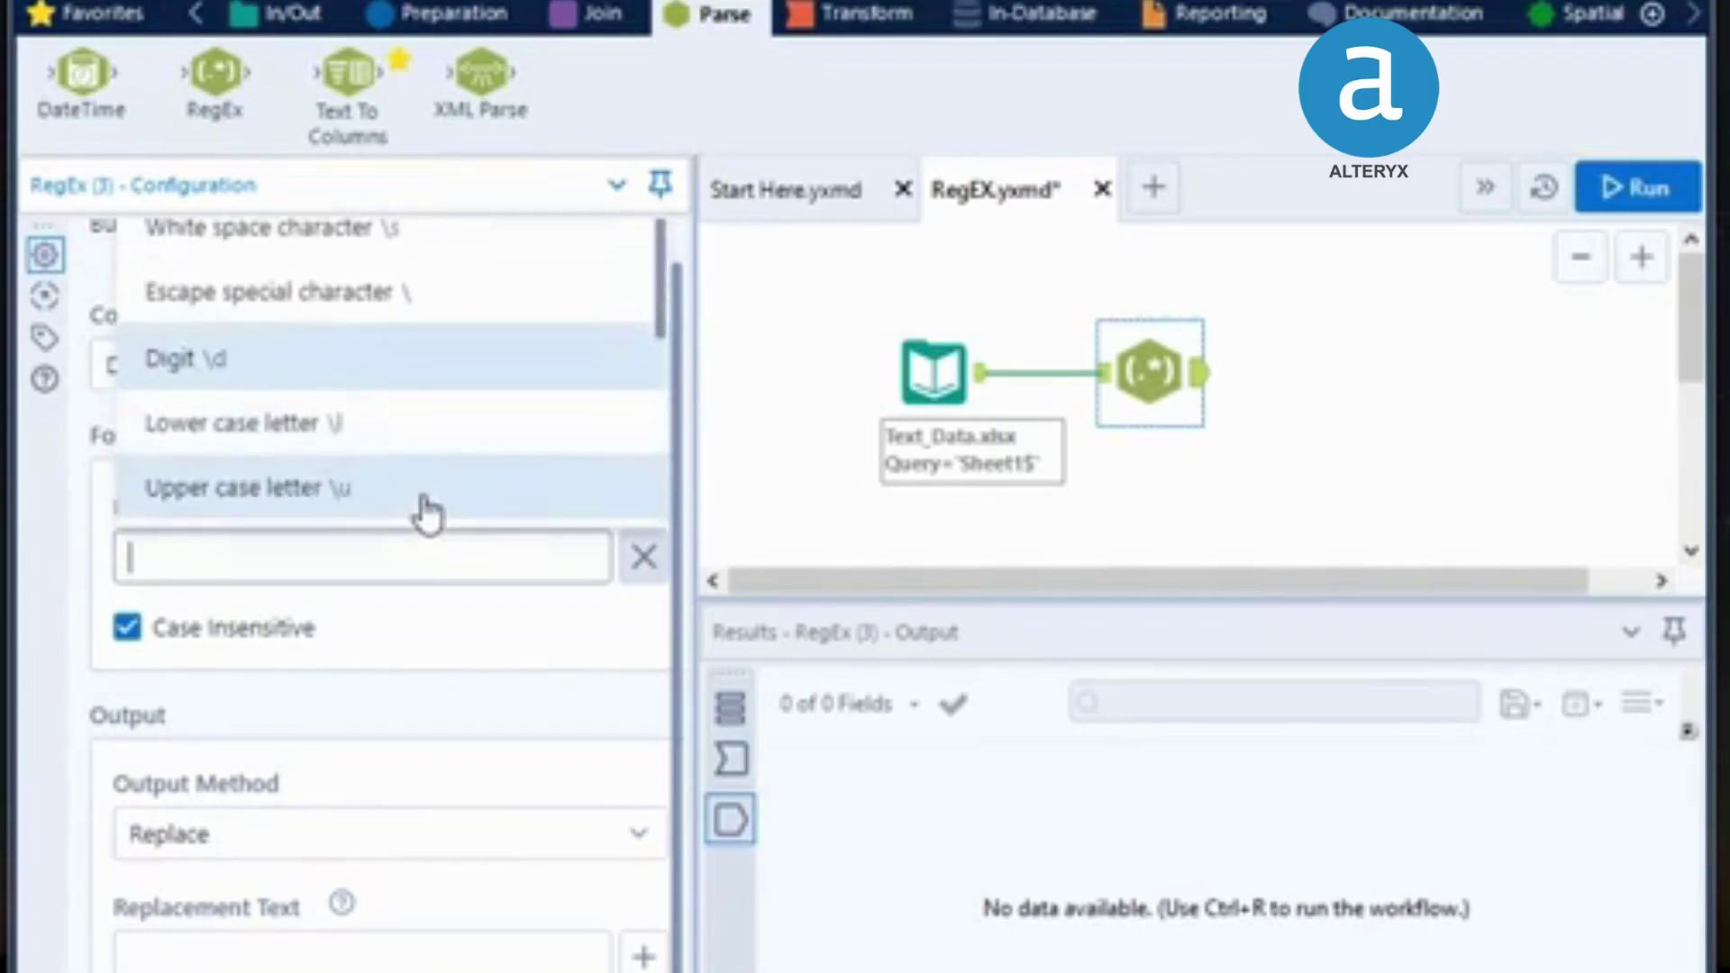
key(Down)
key(Down)
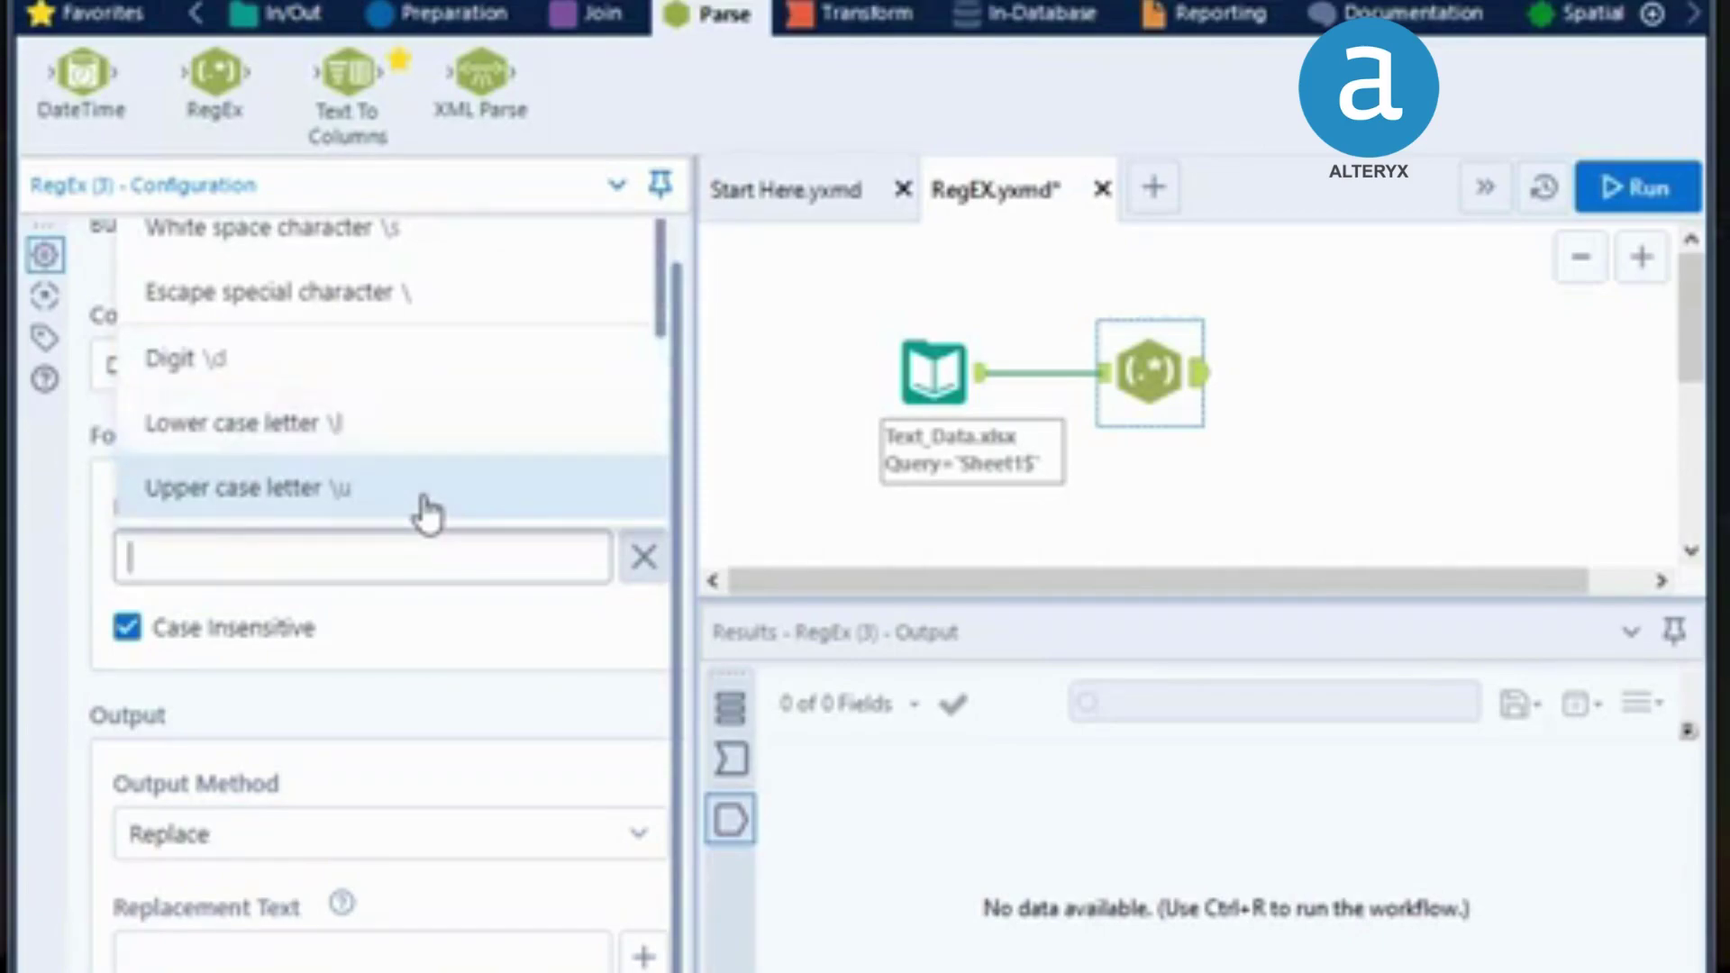
key(Up)
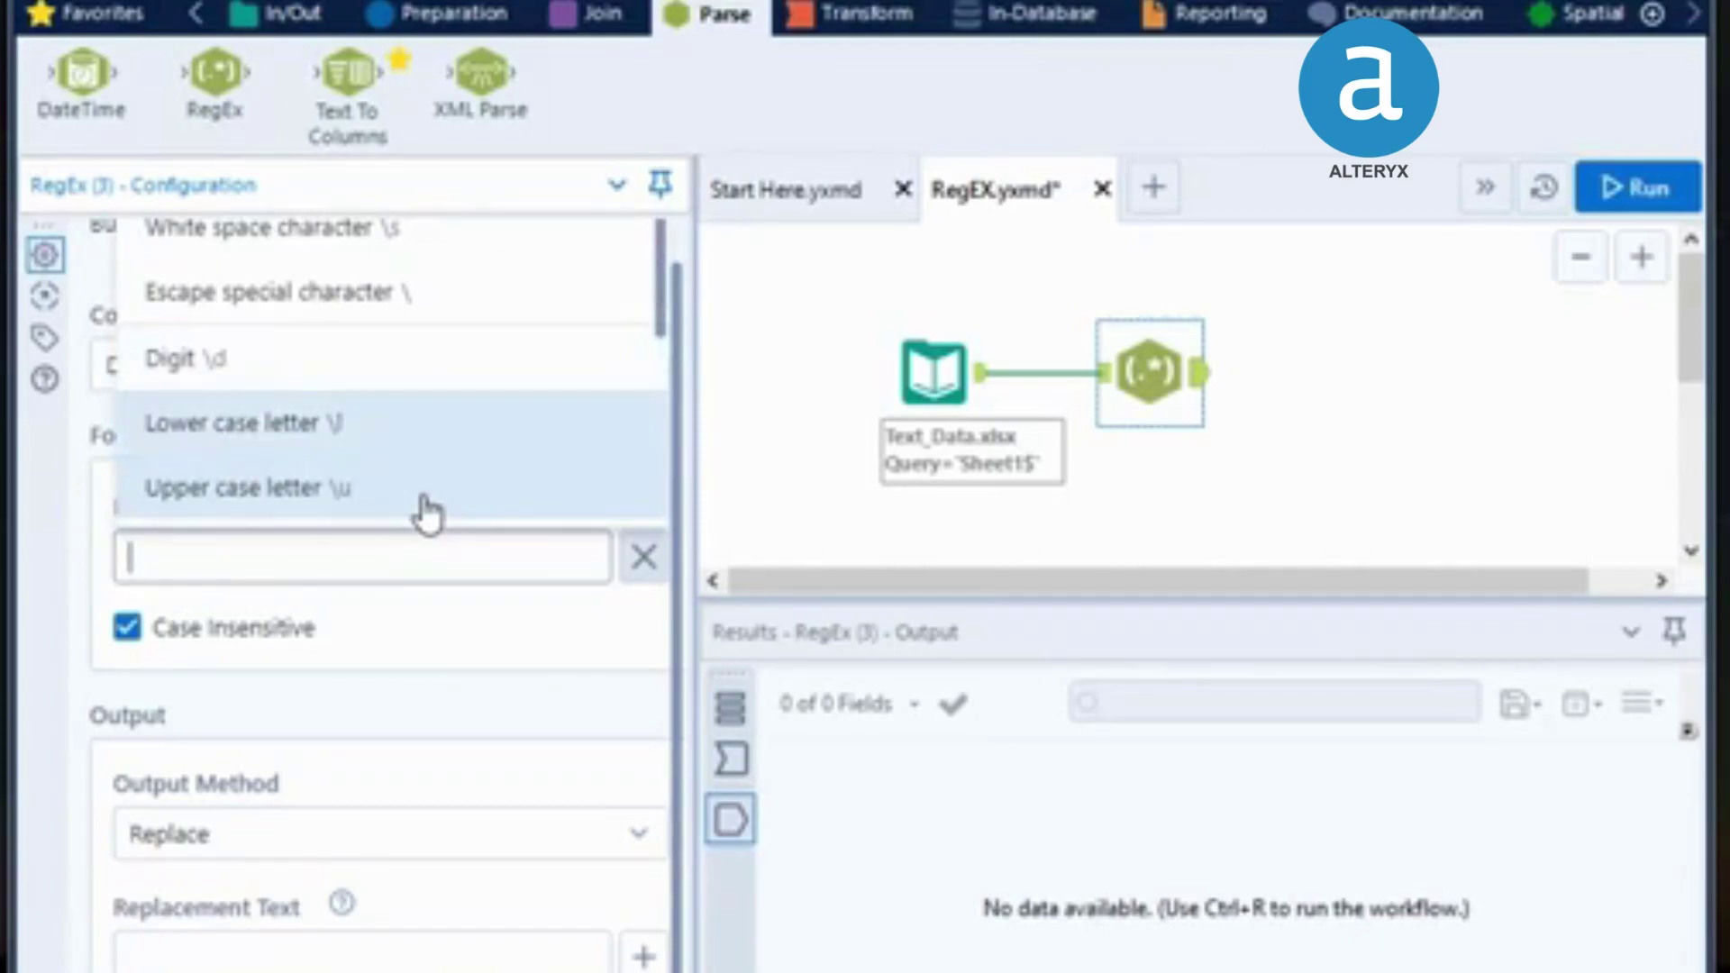
key(Down)
key(Down)
key(Down)
key(Down)
key(Down)
key(Down)
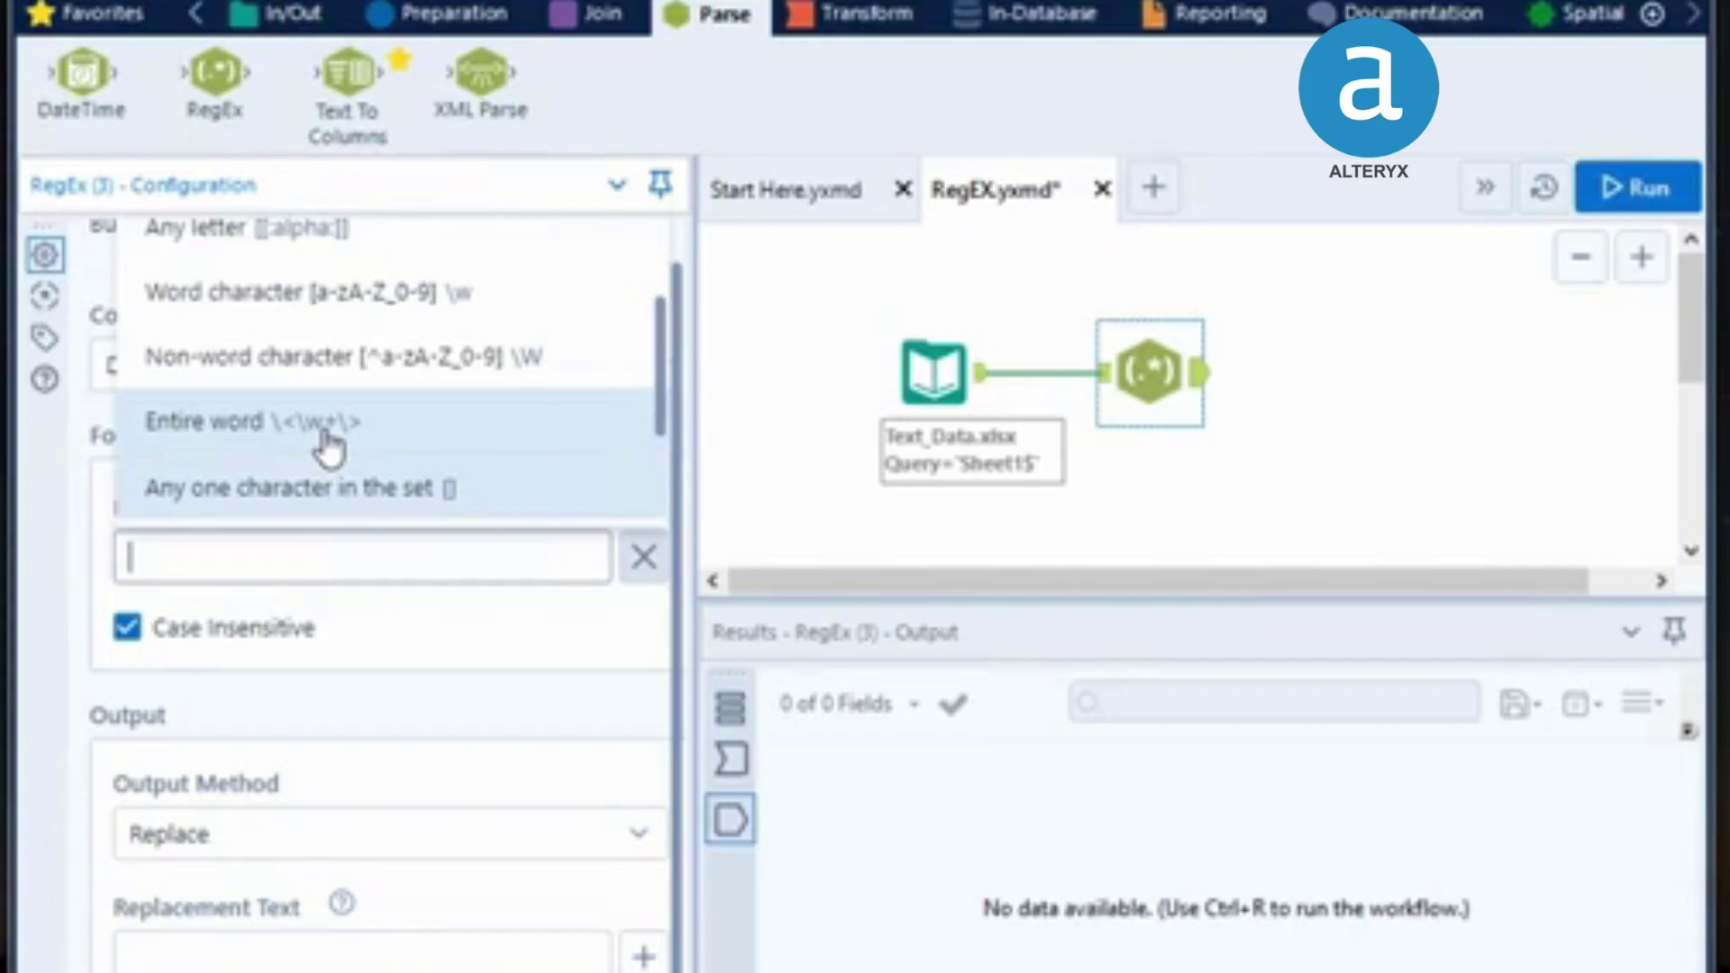
scroll(326, 441, down, 2)
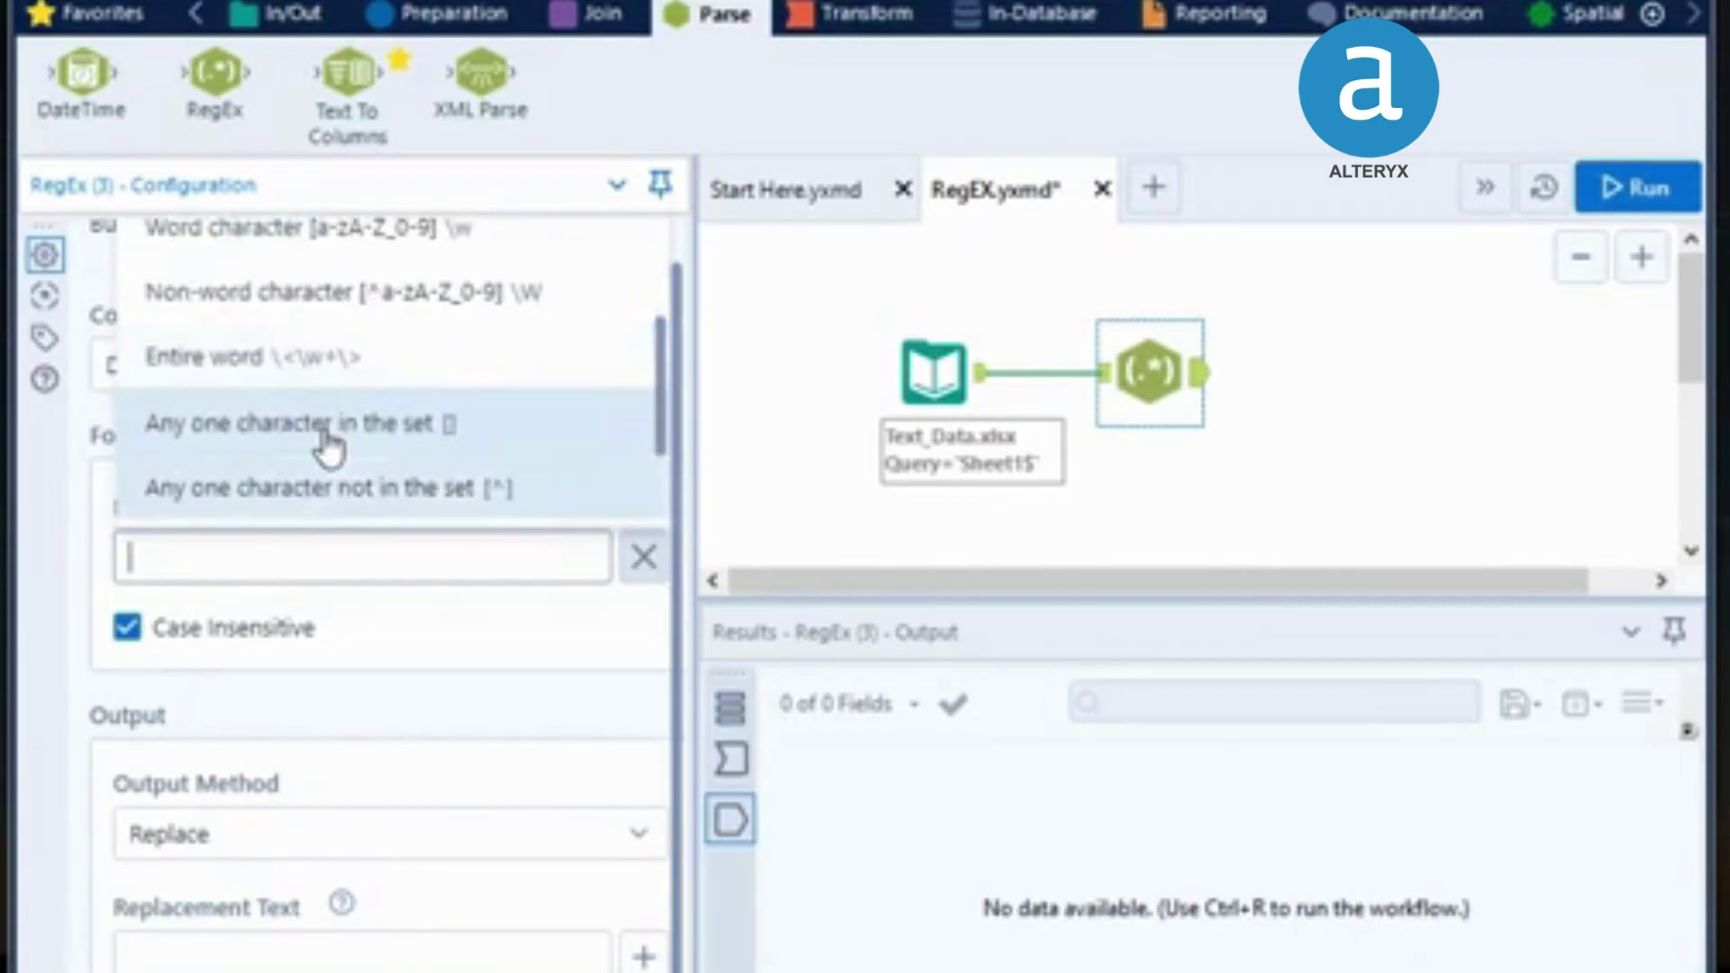
scroll(326, 442, down, 1)
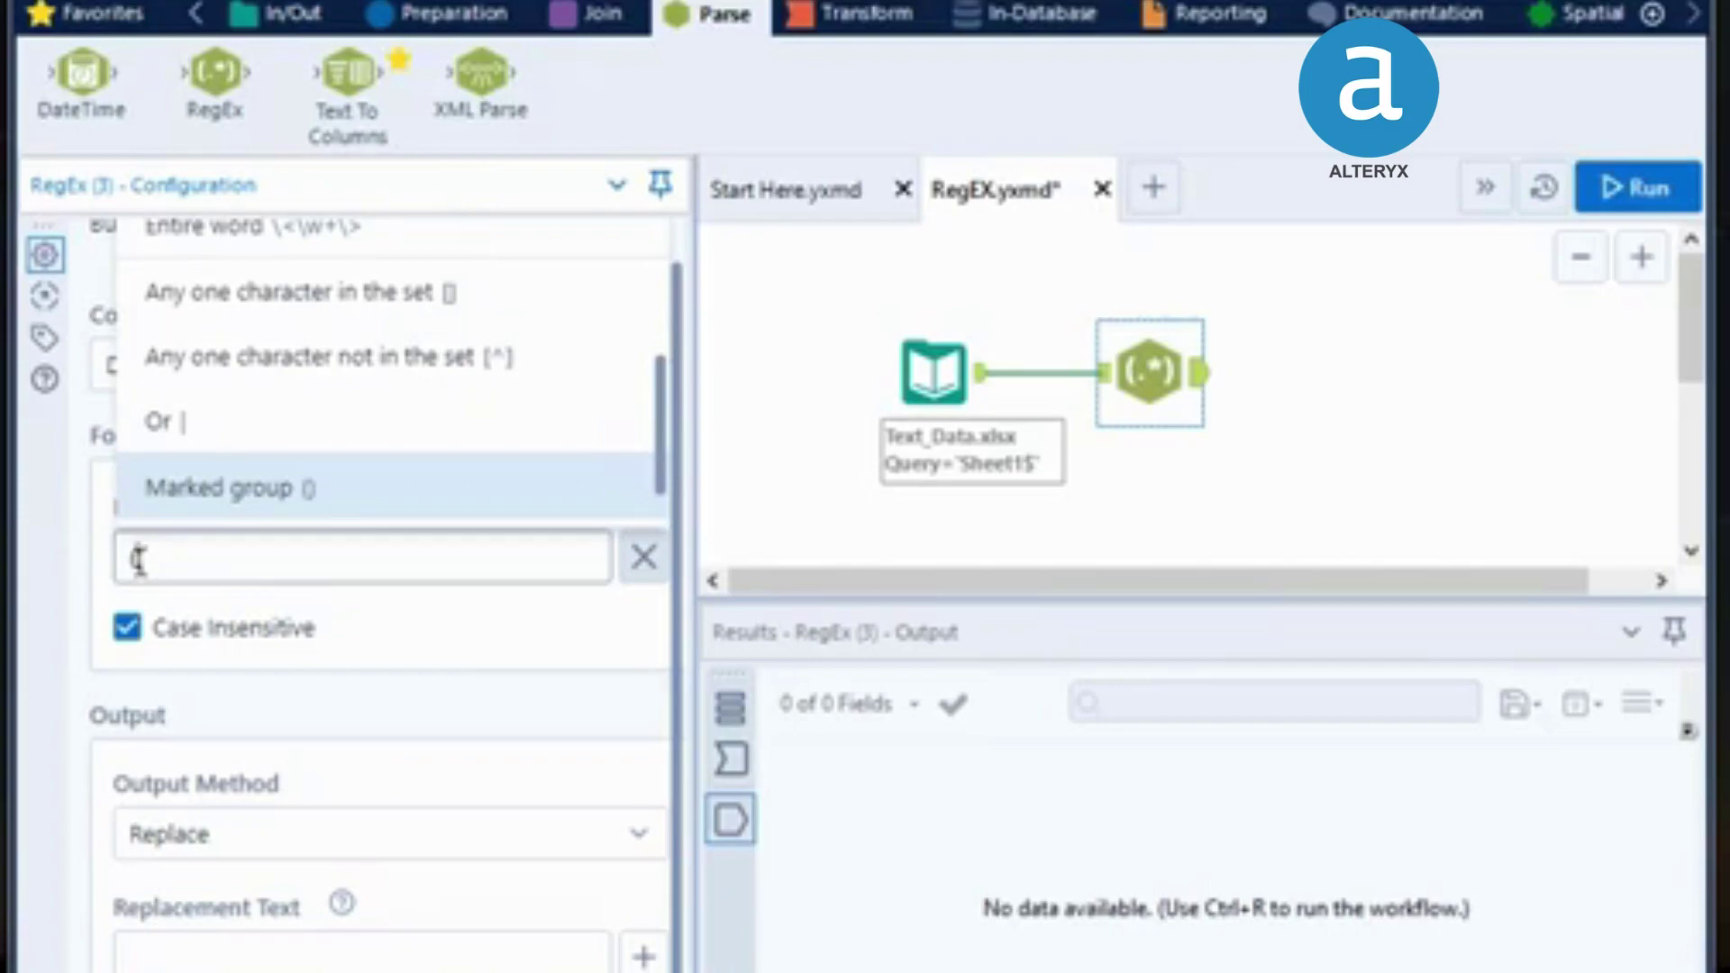
Edit the regular expression to (ID[0-9]*), matching ID followed by digits
text(())
text(.*)
text([1-9])
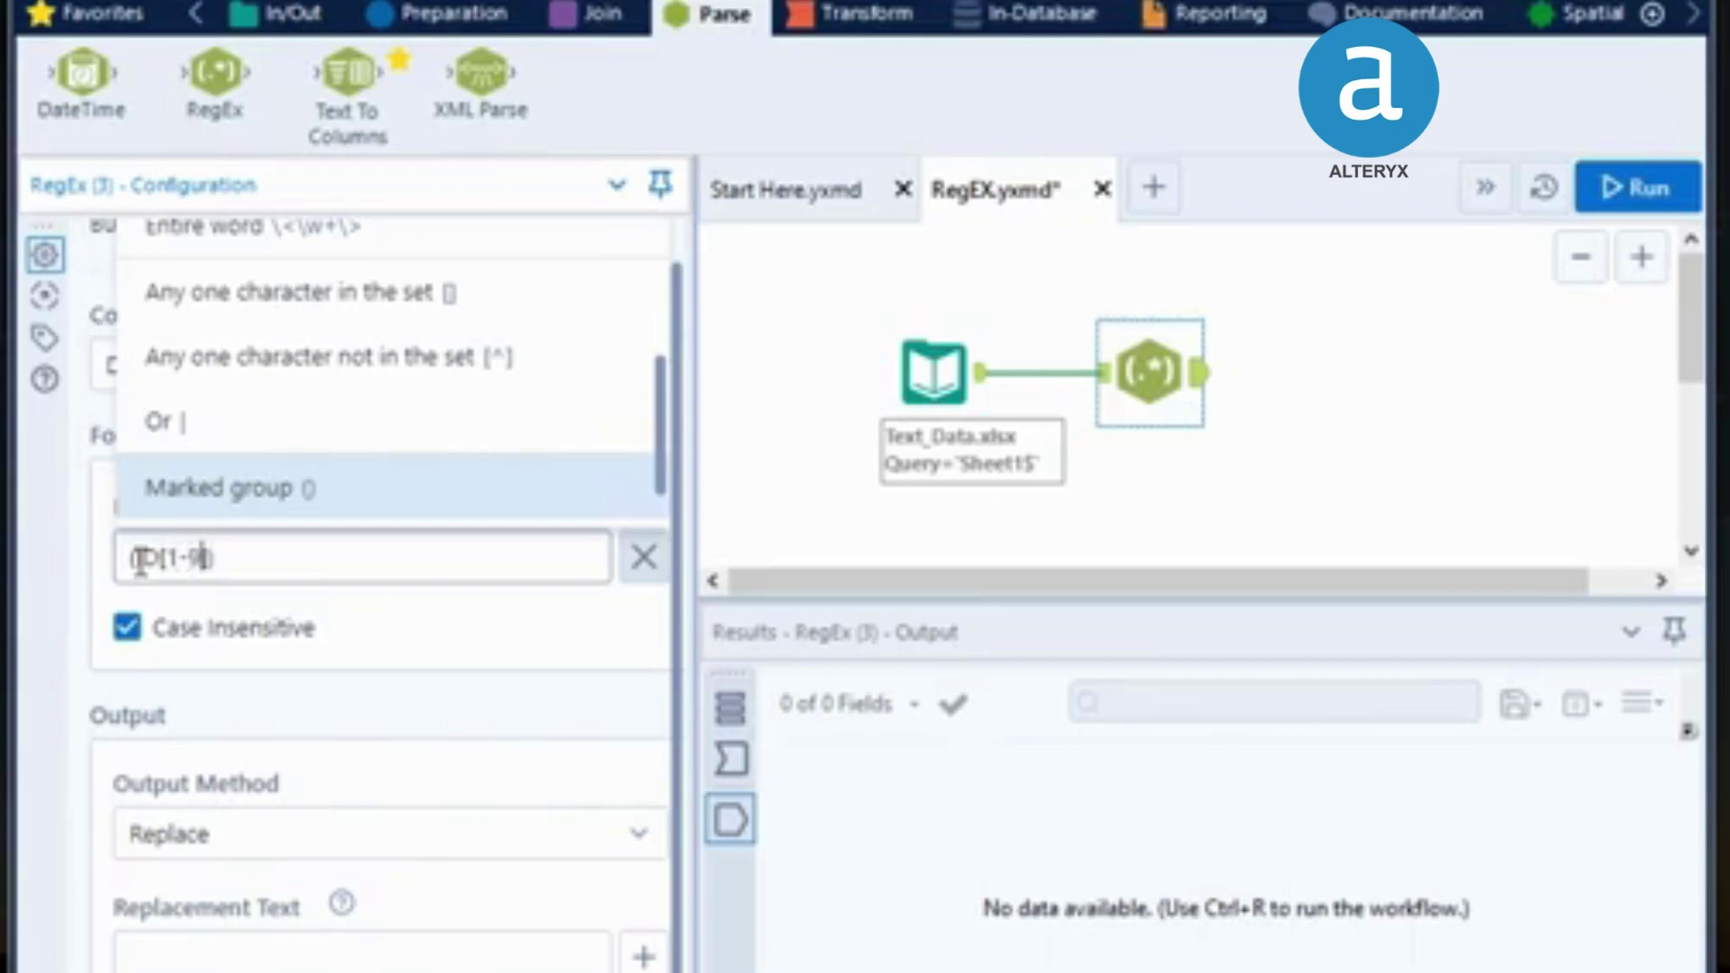
key(BackSpace)
key(BackSpace)
key(BackSpace)
text(0-9)
key(Right)
text(*)
click(140, 560)
text(\)
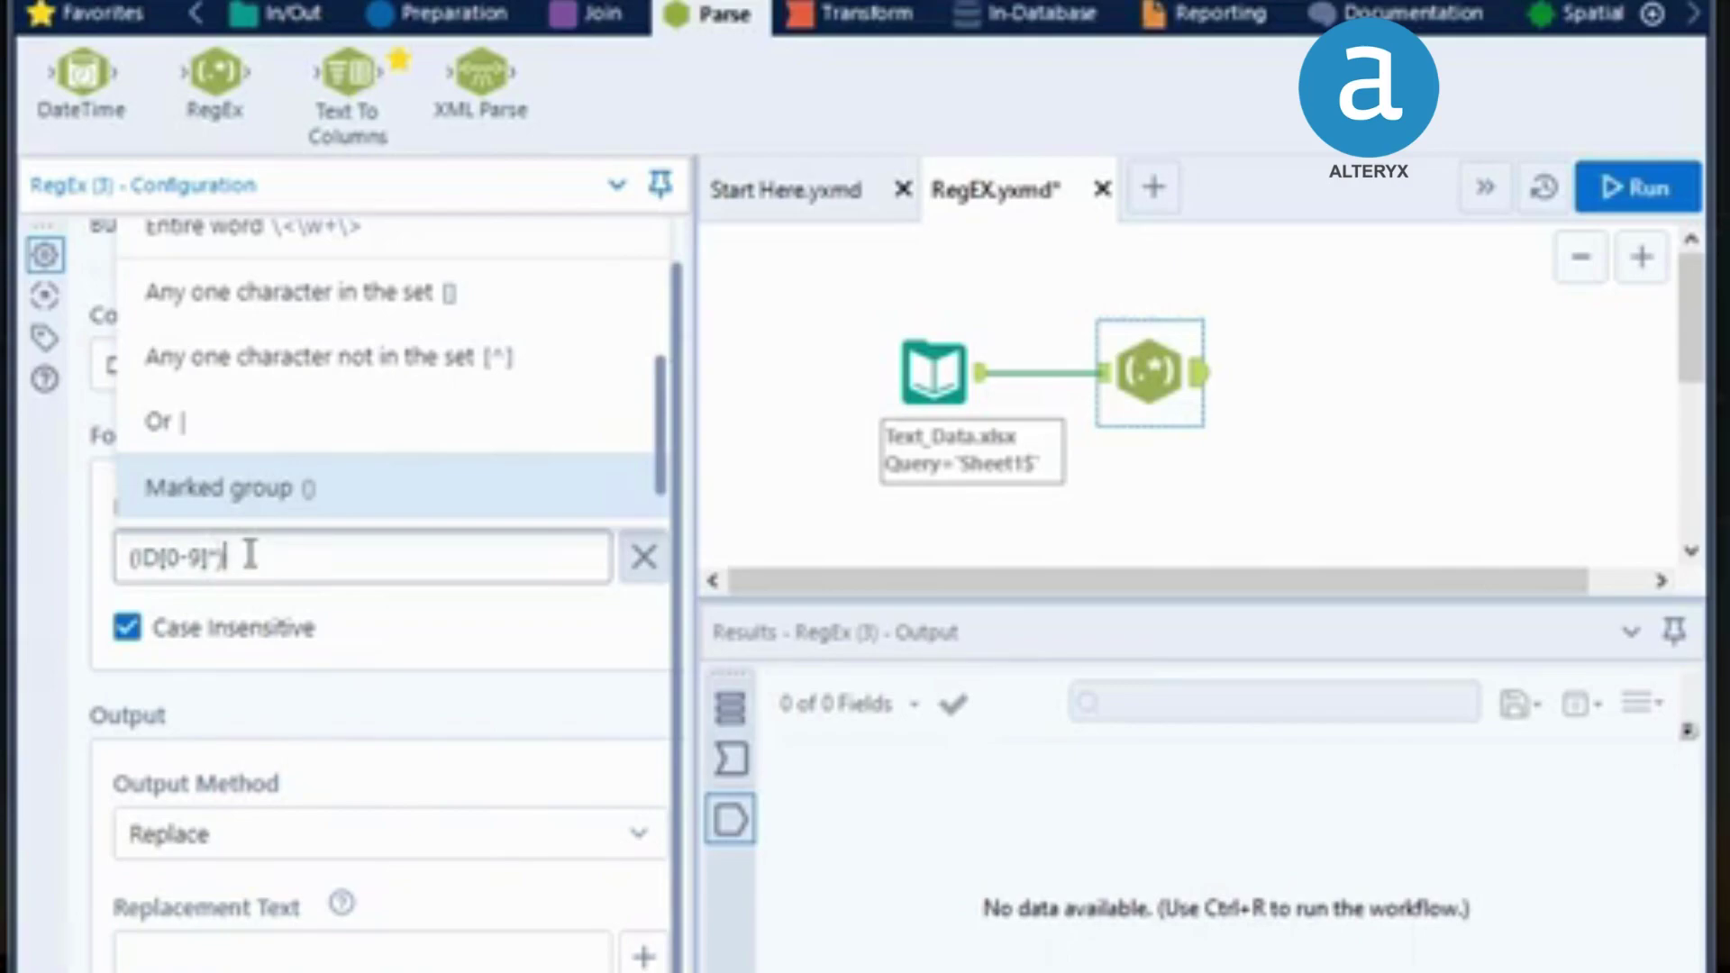
Turn off Case Insensitive, choose the Parse output method, and make the output column String
click(127, 628)
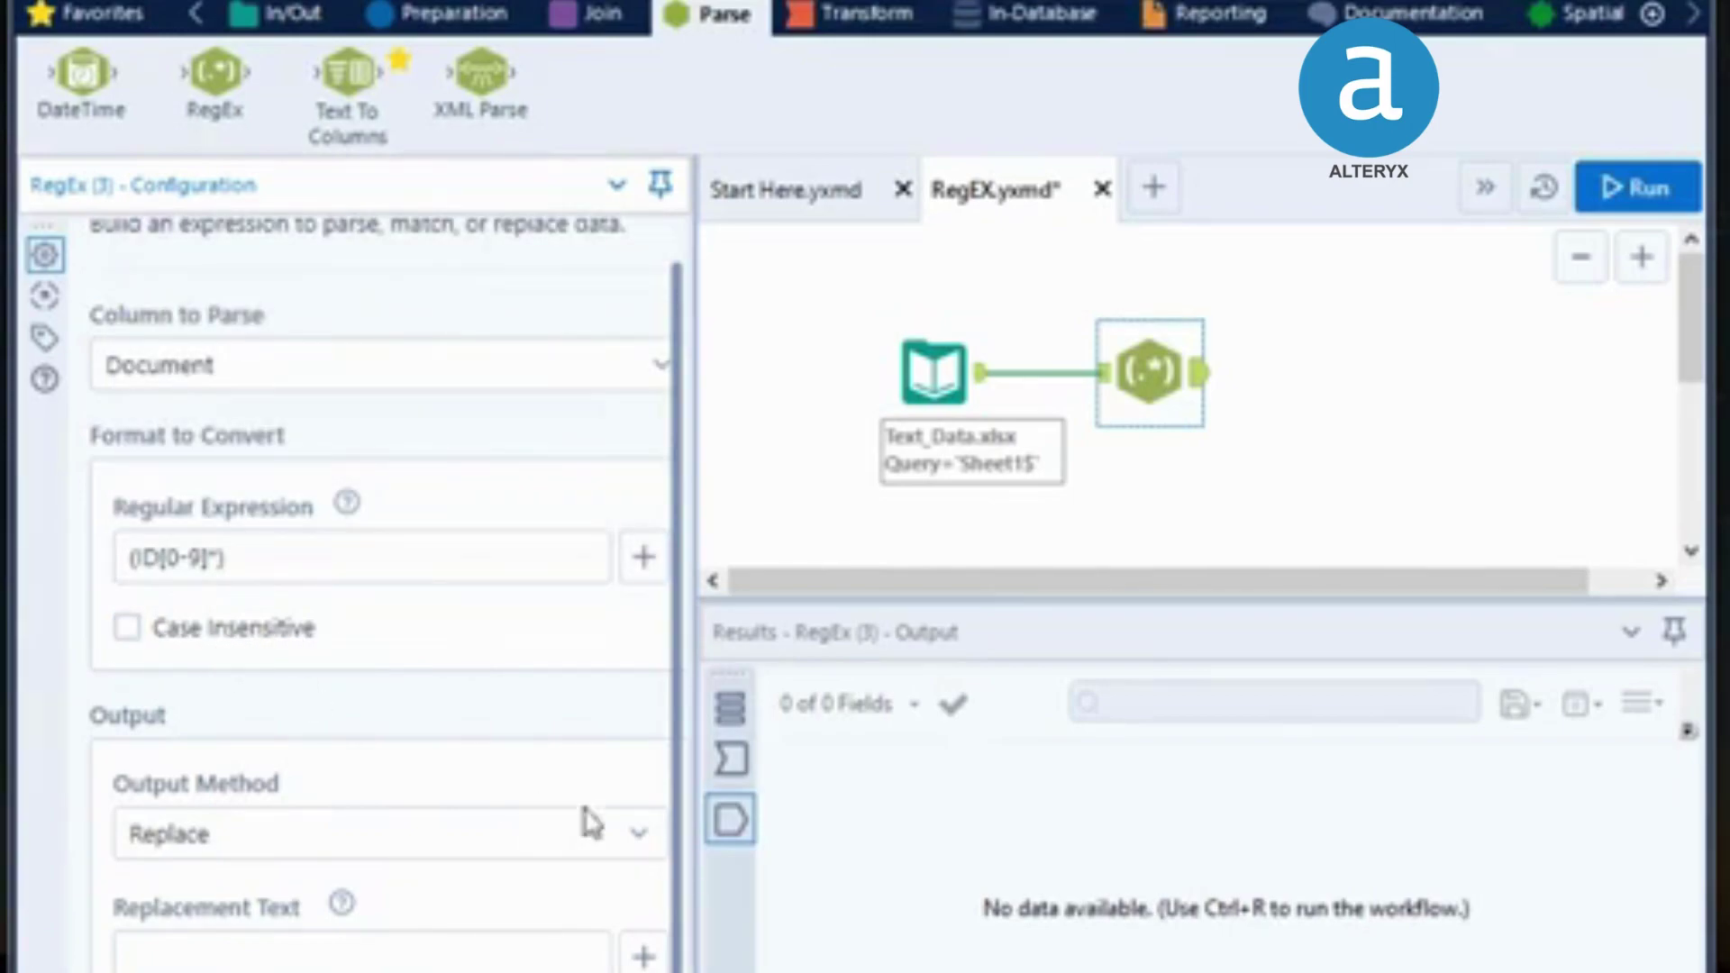
click(647, 847)
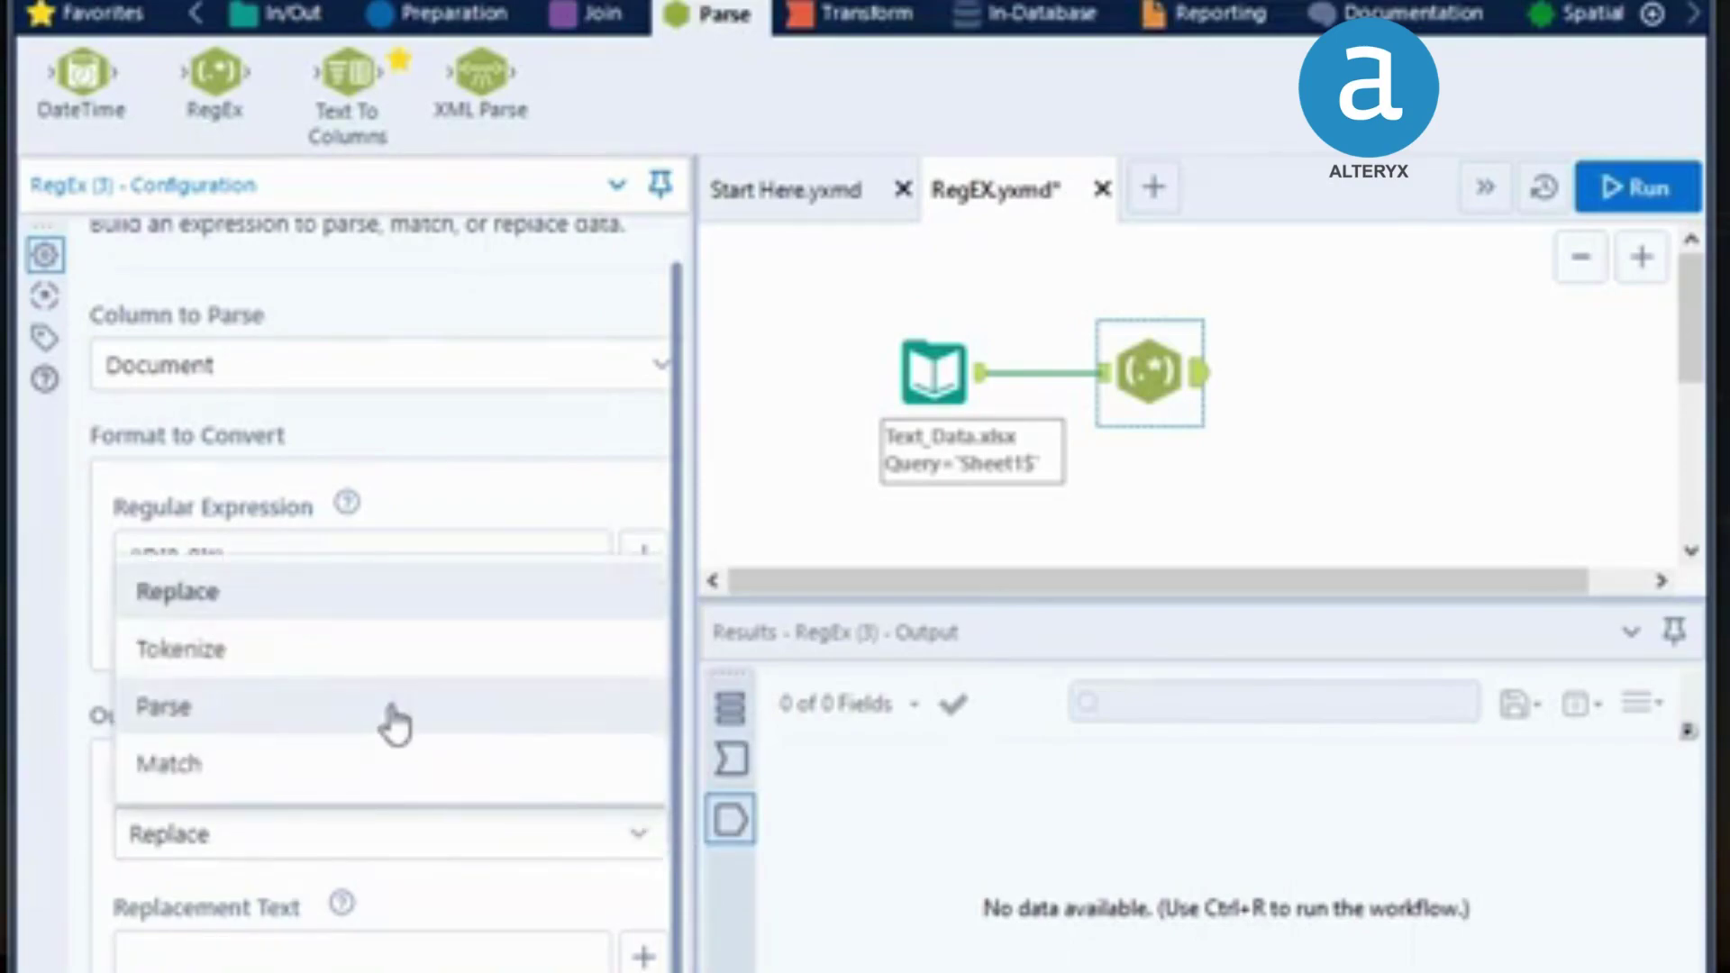
click(394, 721)
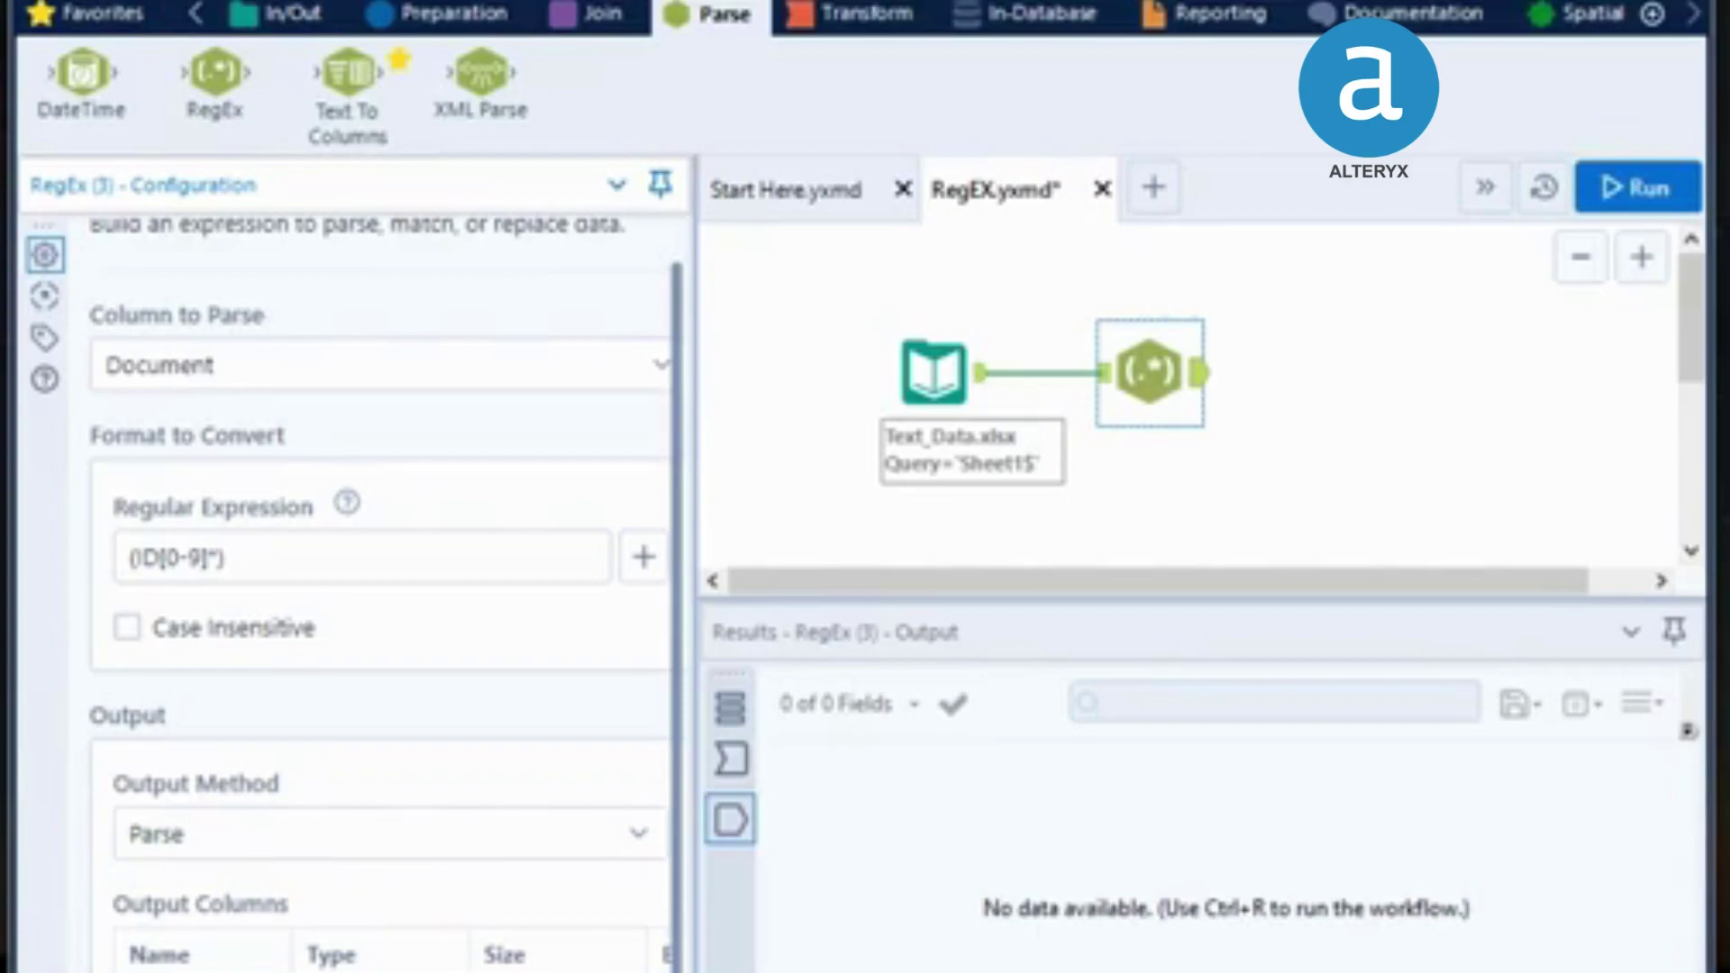
click(379, 971)
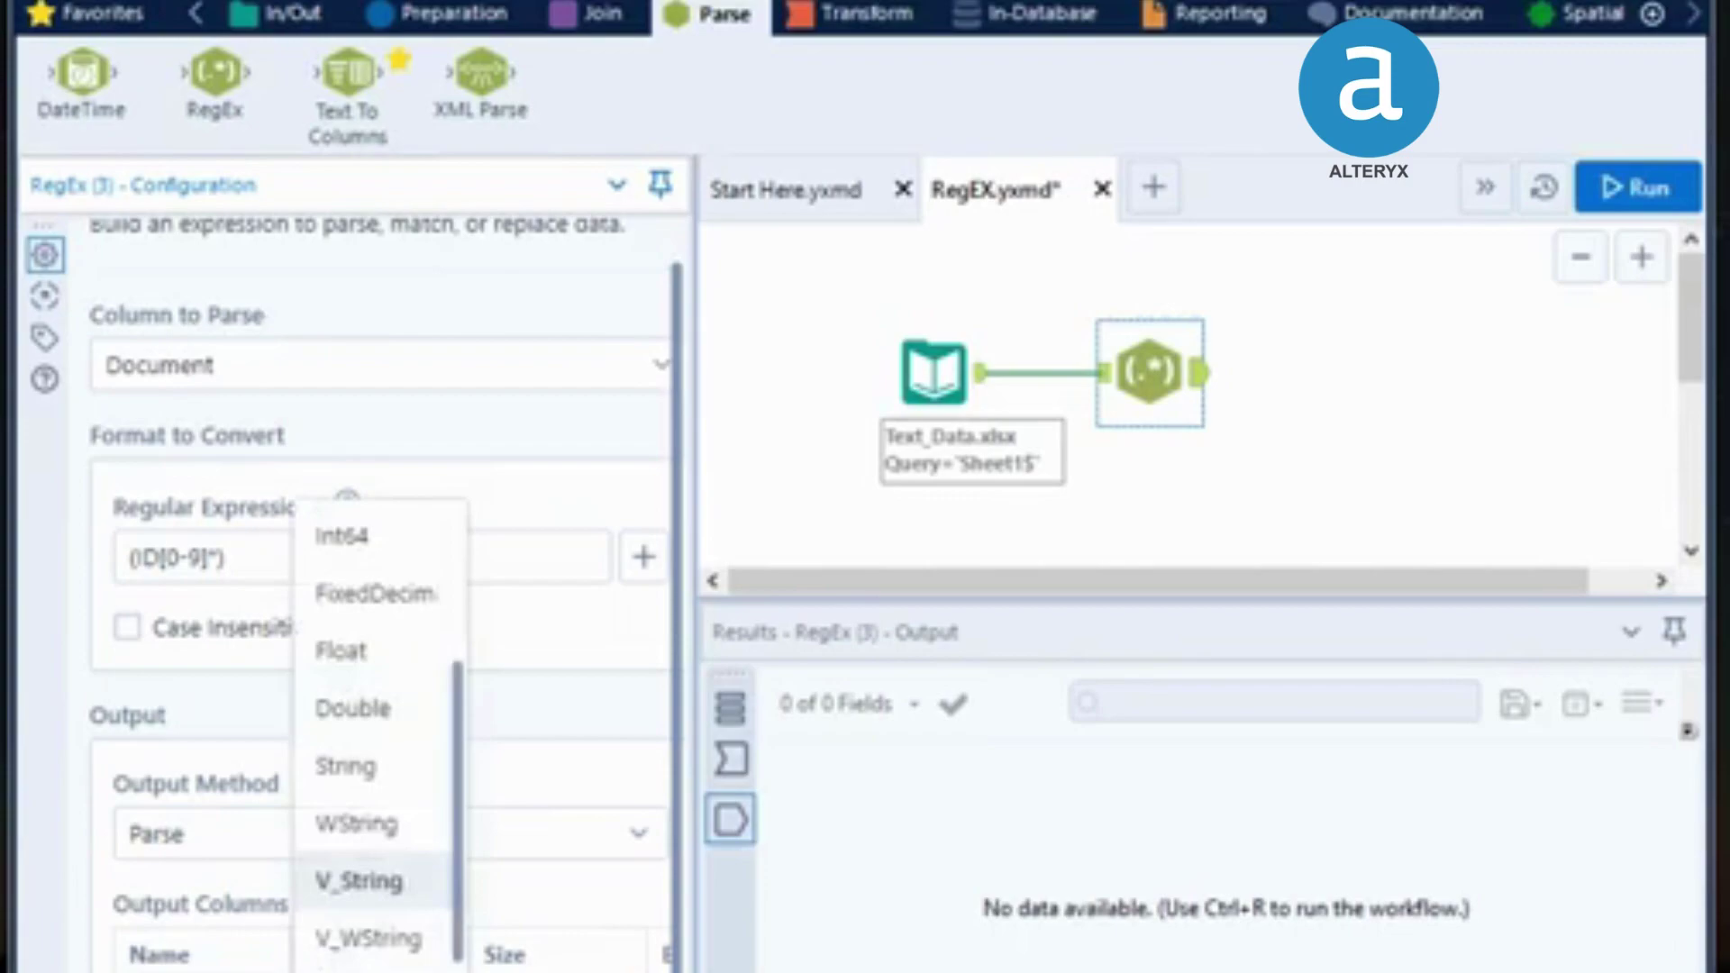
click(376, 793)
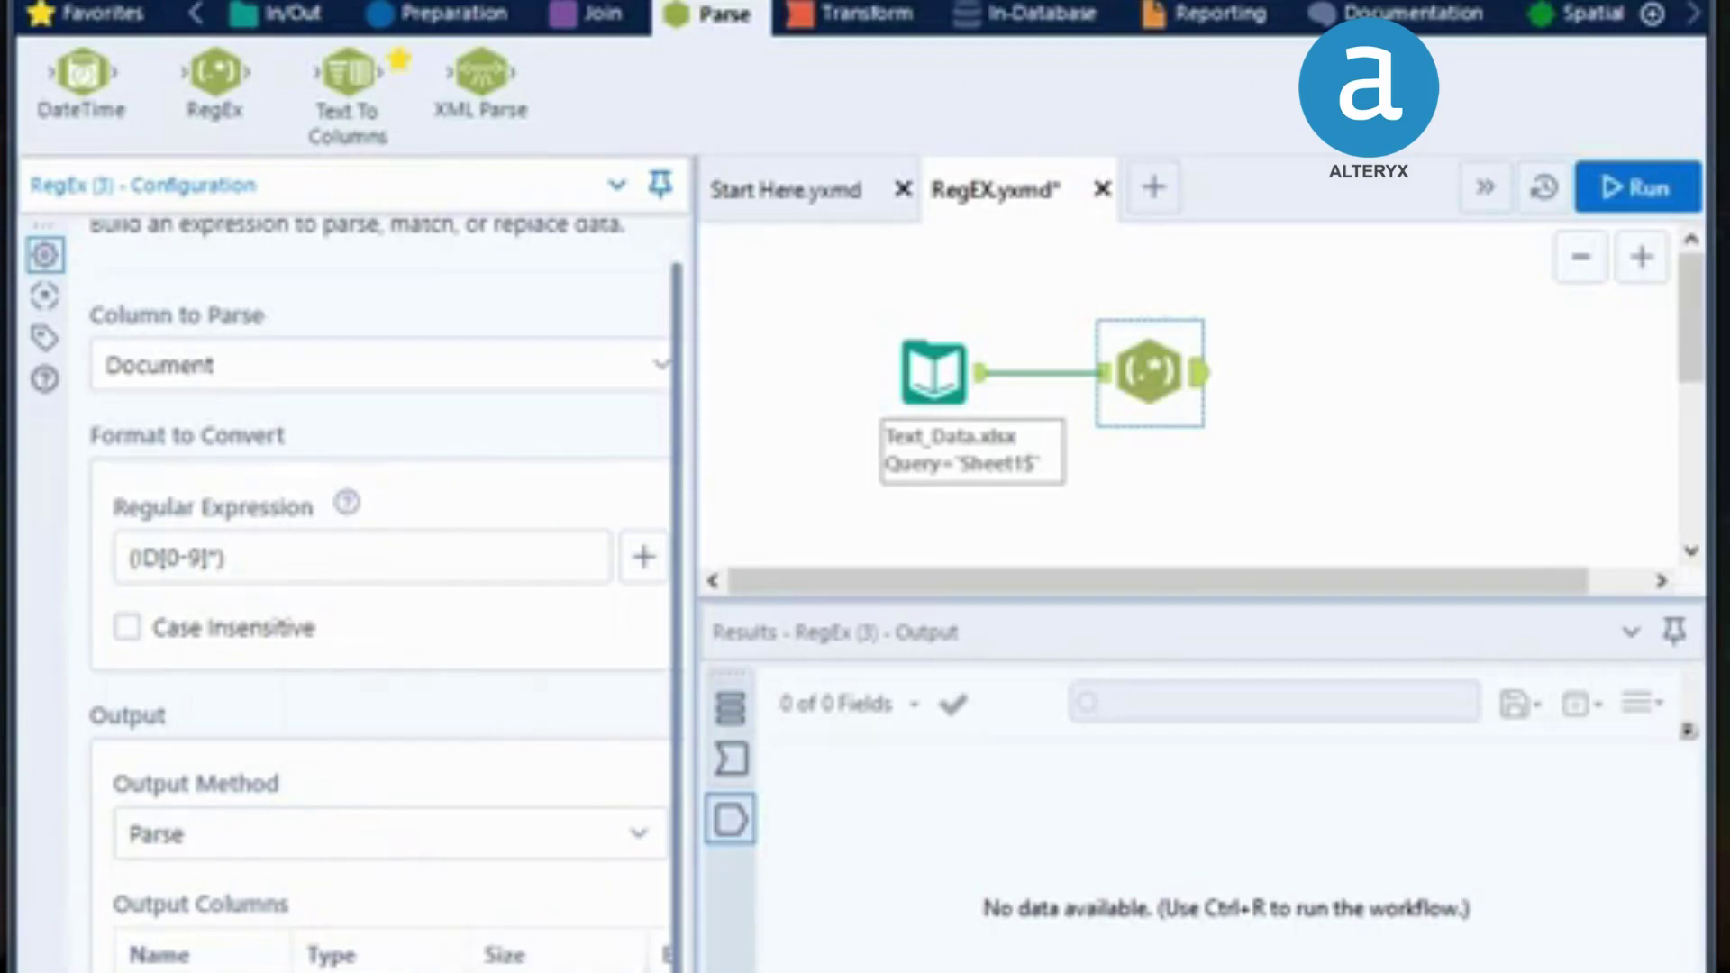
scroll(378, 955, right, 3)
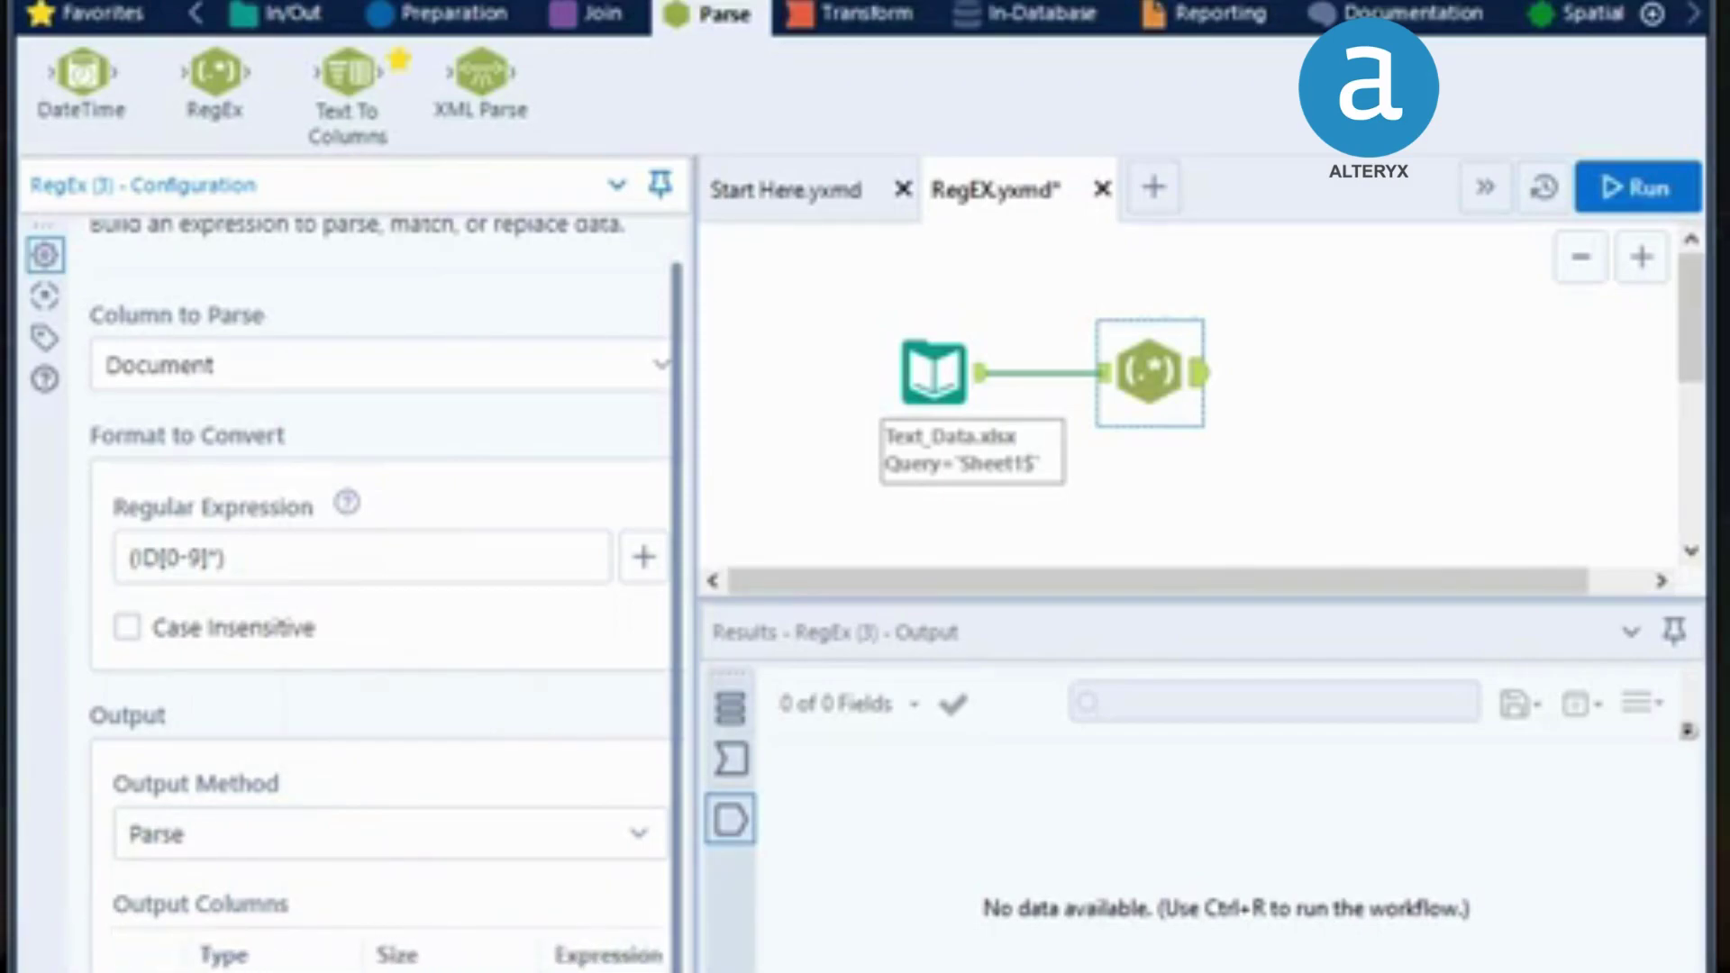
Run the RegEx workflow and dismiss the run-finished message
click(1641, 180)
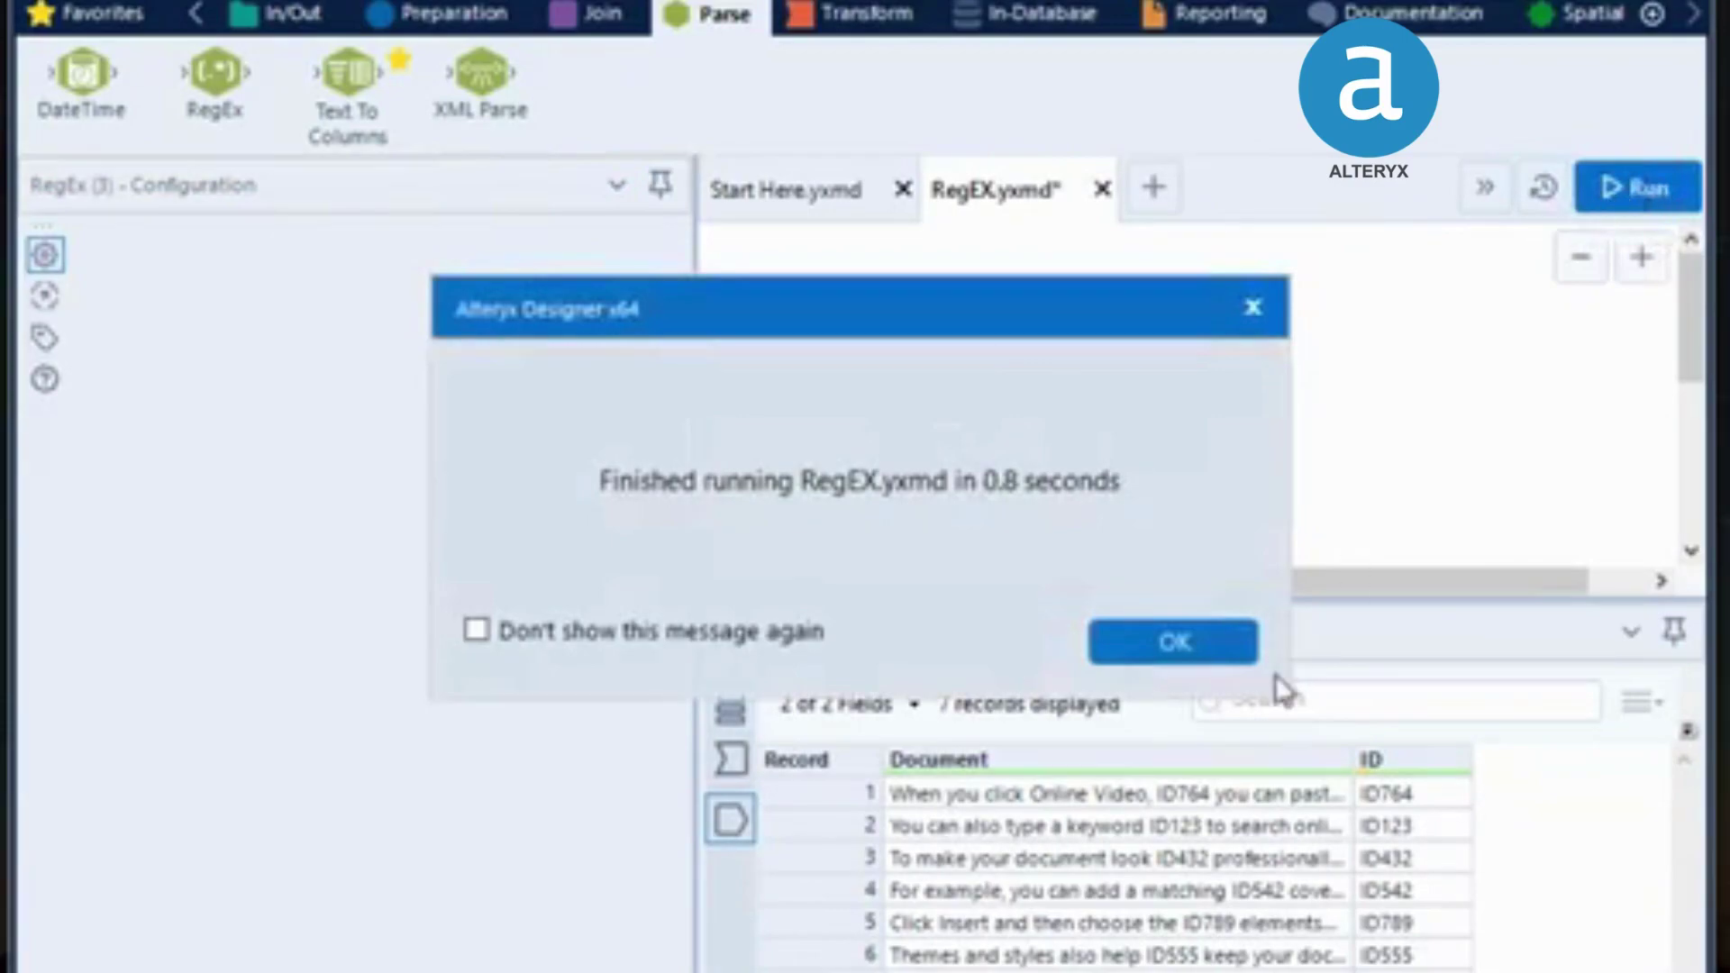
click(1234, 660)
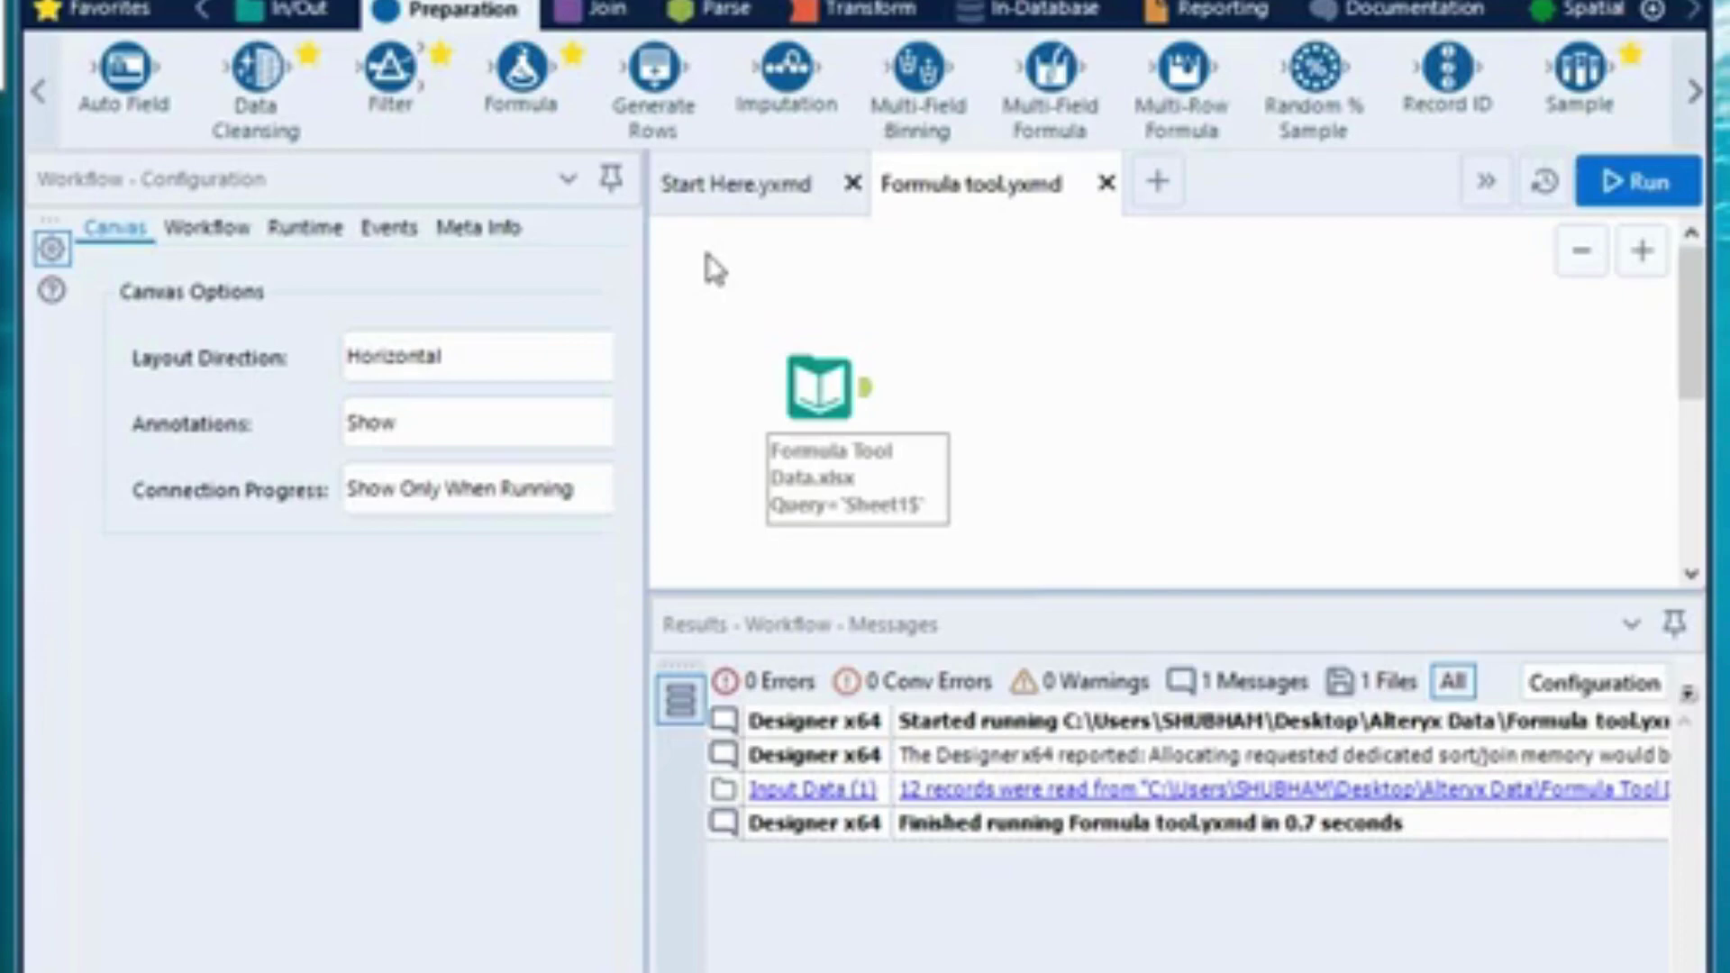
Show the sales input's settings and its Month, Previous Year Sales, Current Year Sales preview
click(819, 361)
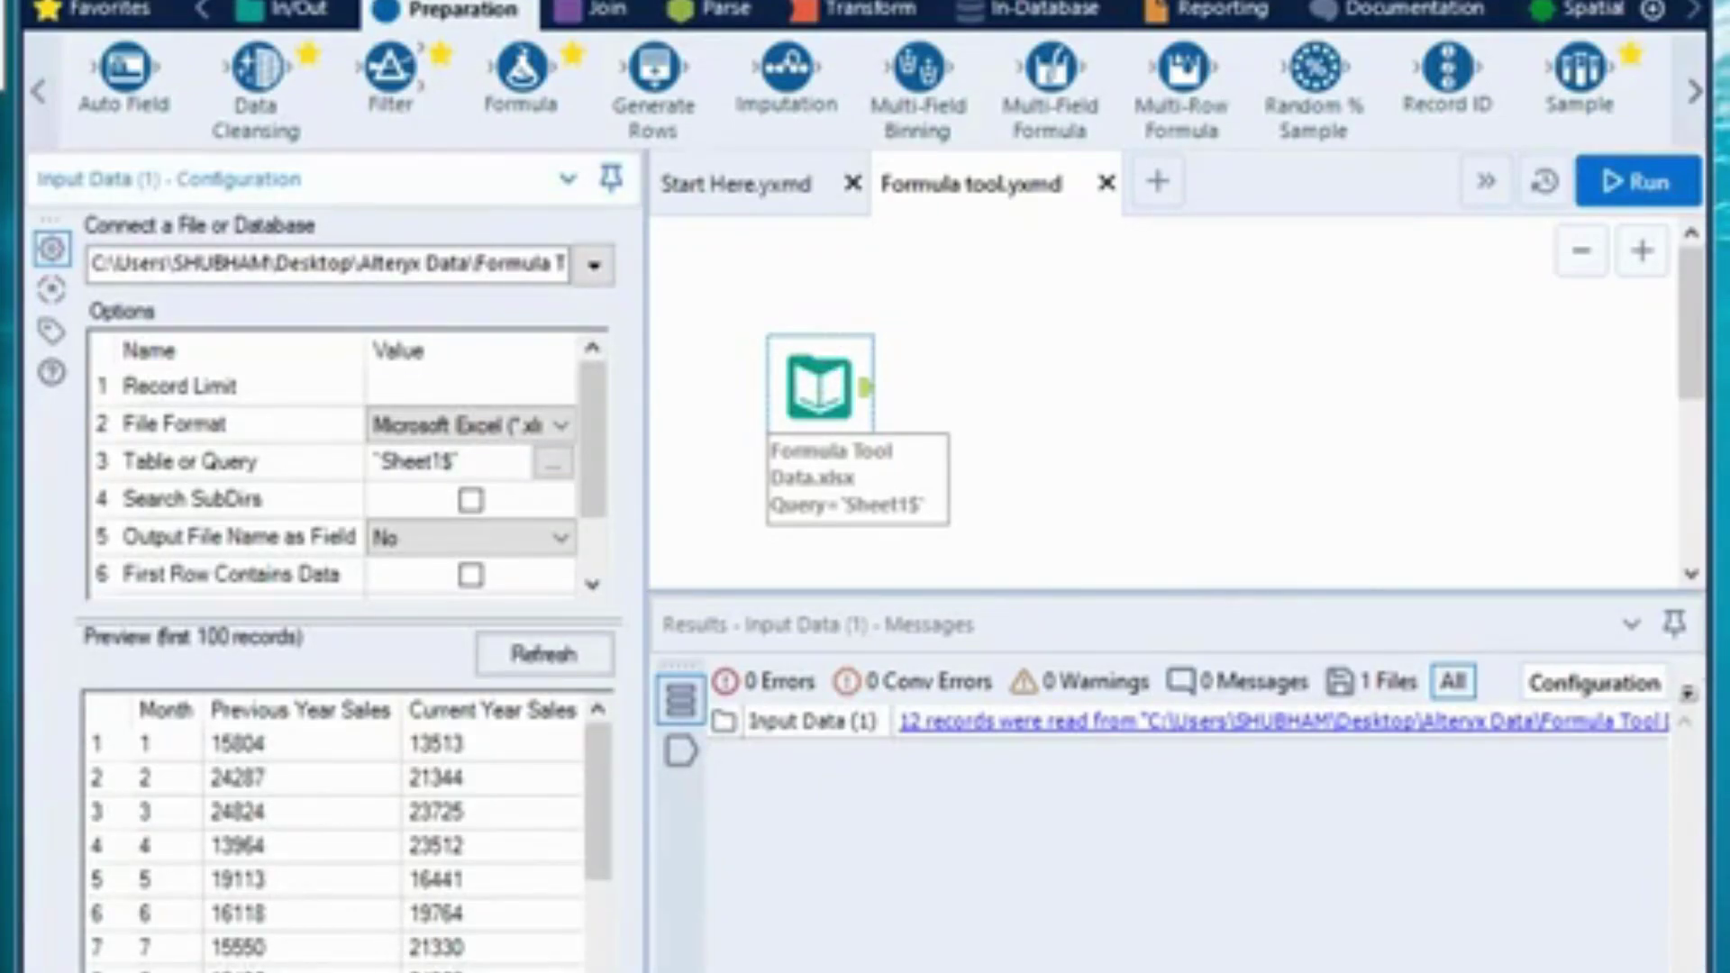
scroll(338, 829, right, 1)
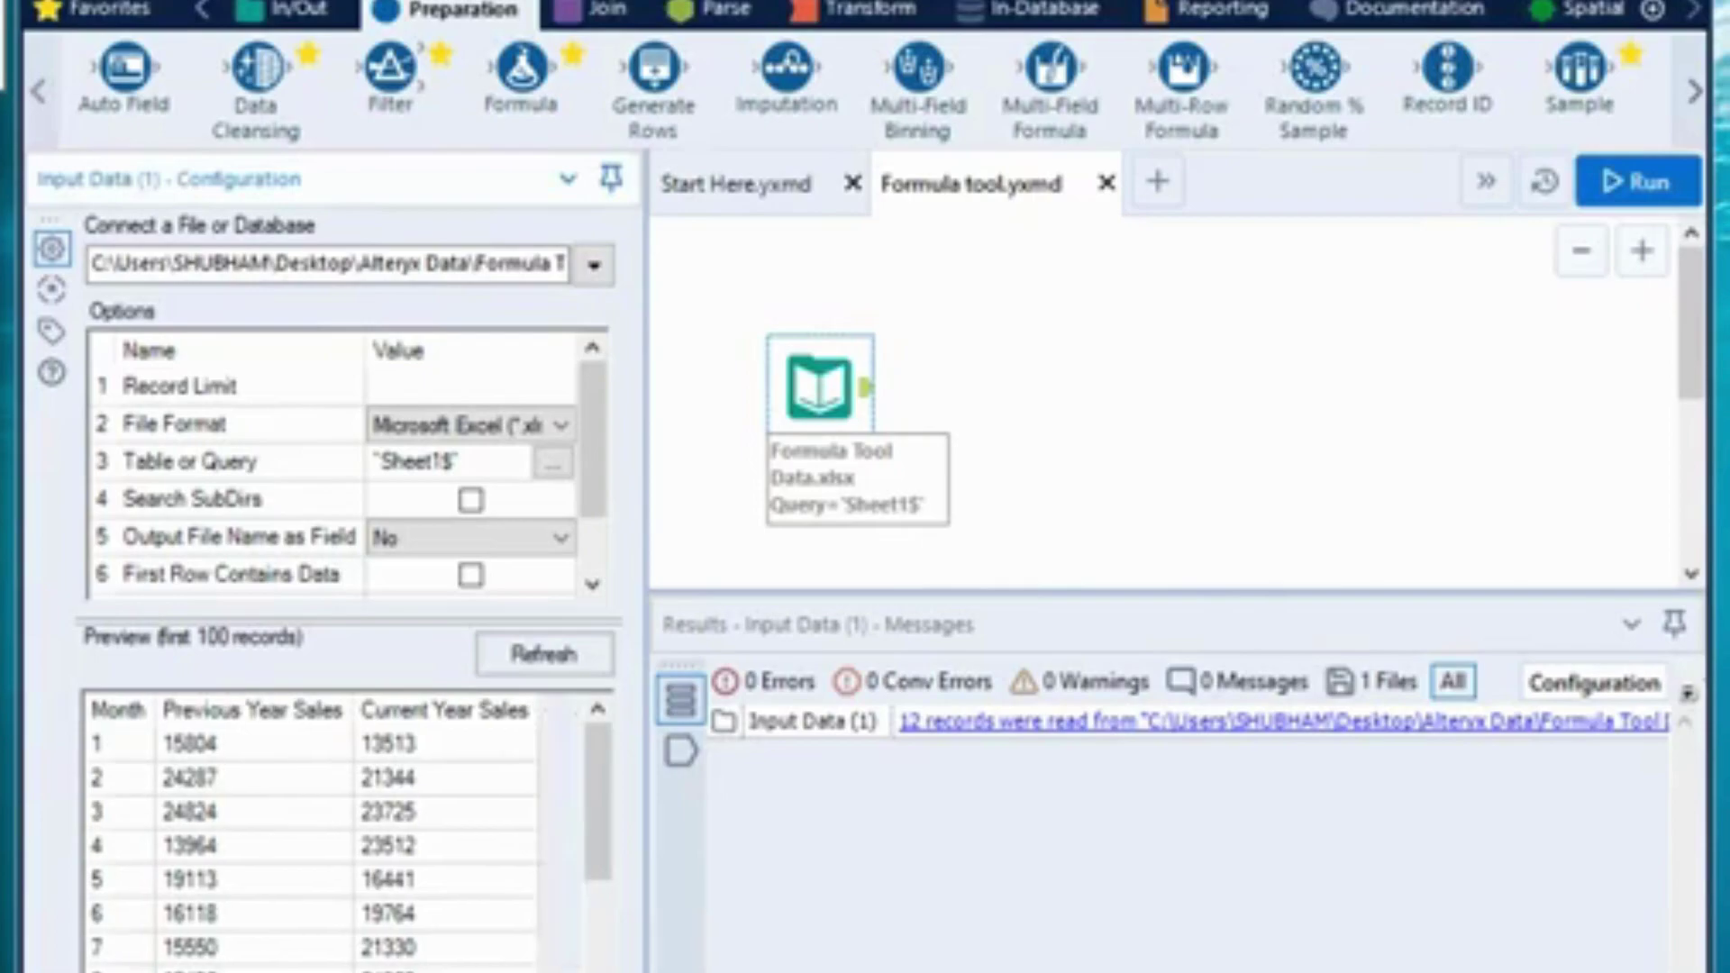
scroll(338, 829, left, 1)
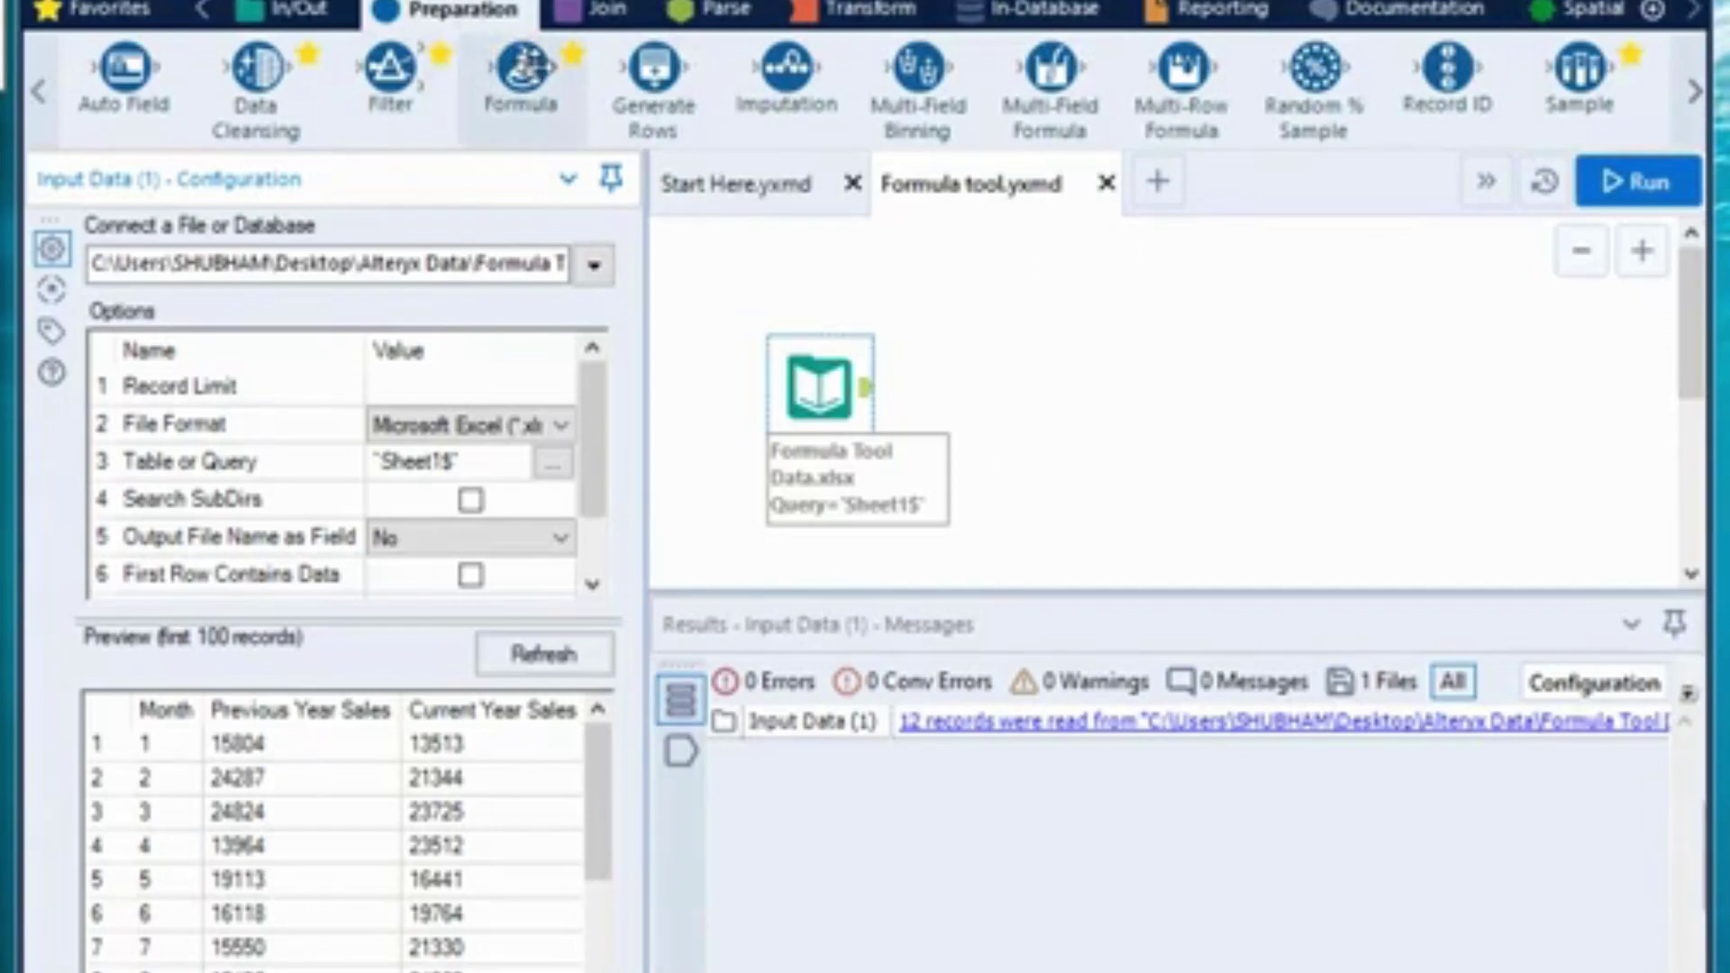
Add a Formula tool after the sales input with a new output column Per_Change
drag(523, 68, 1009, 387)
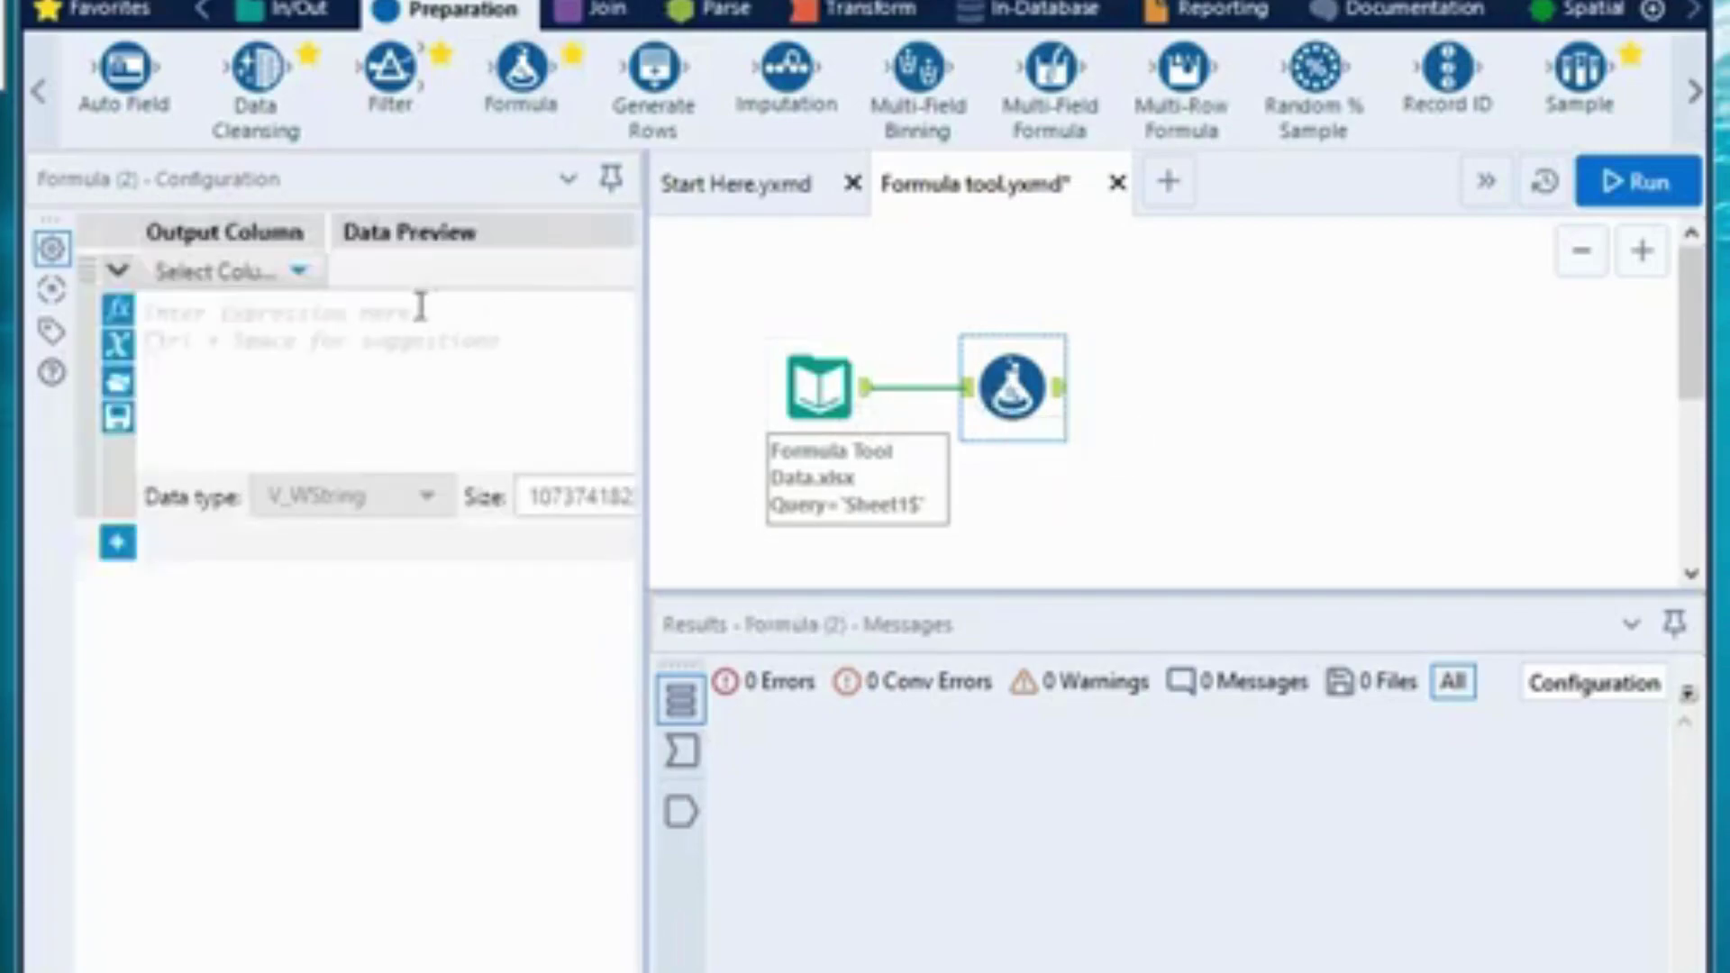
click(297, 273)
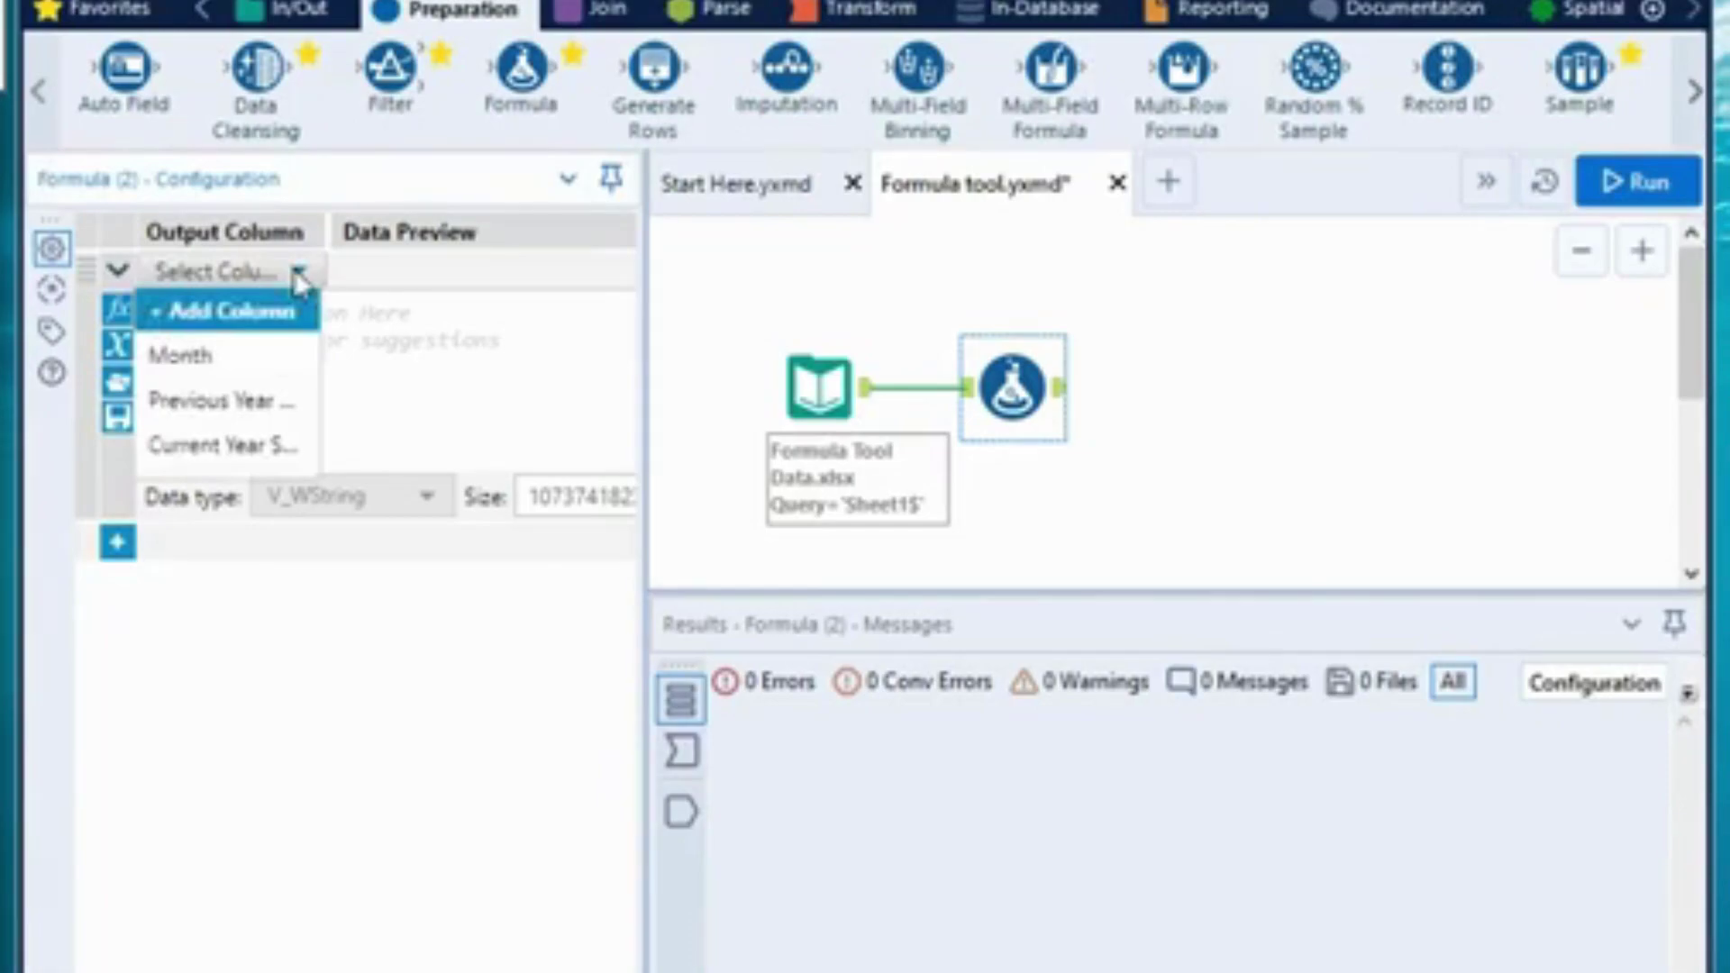
click(244, 309)
click(230, 271)
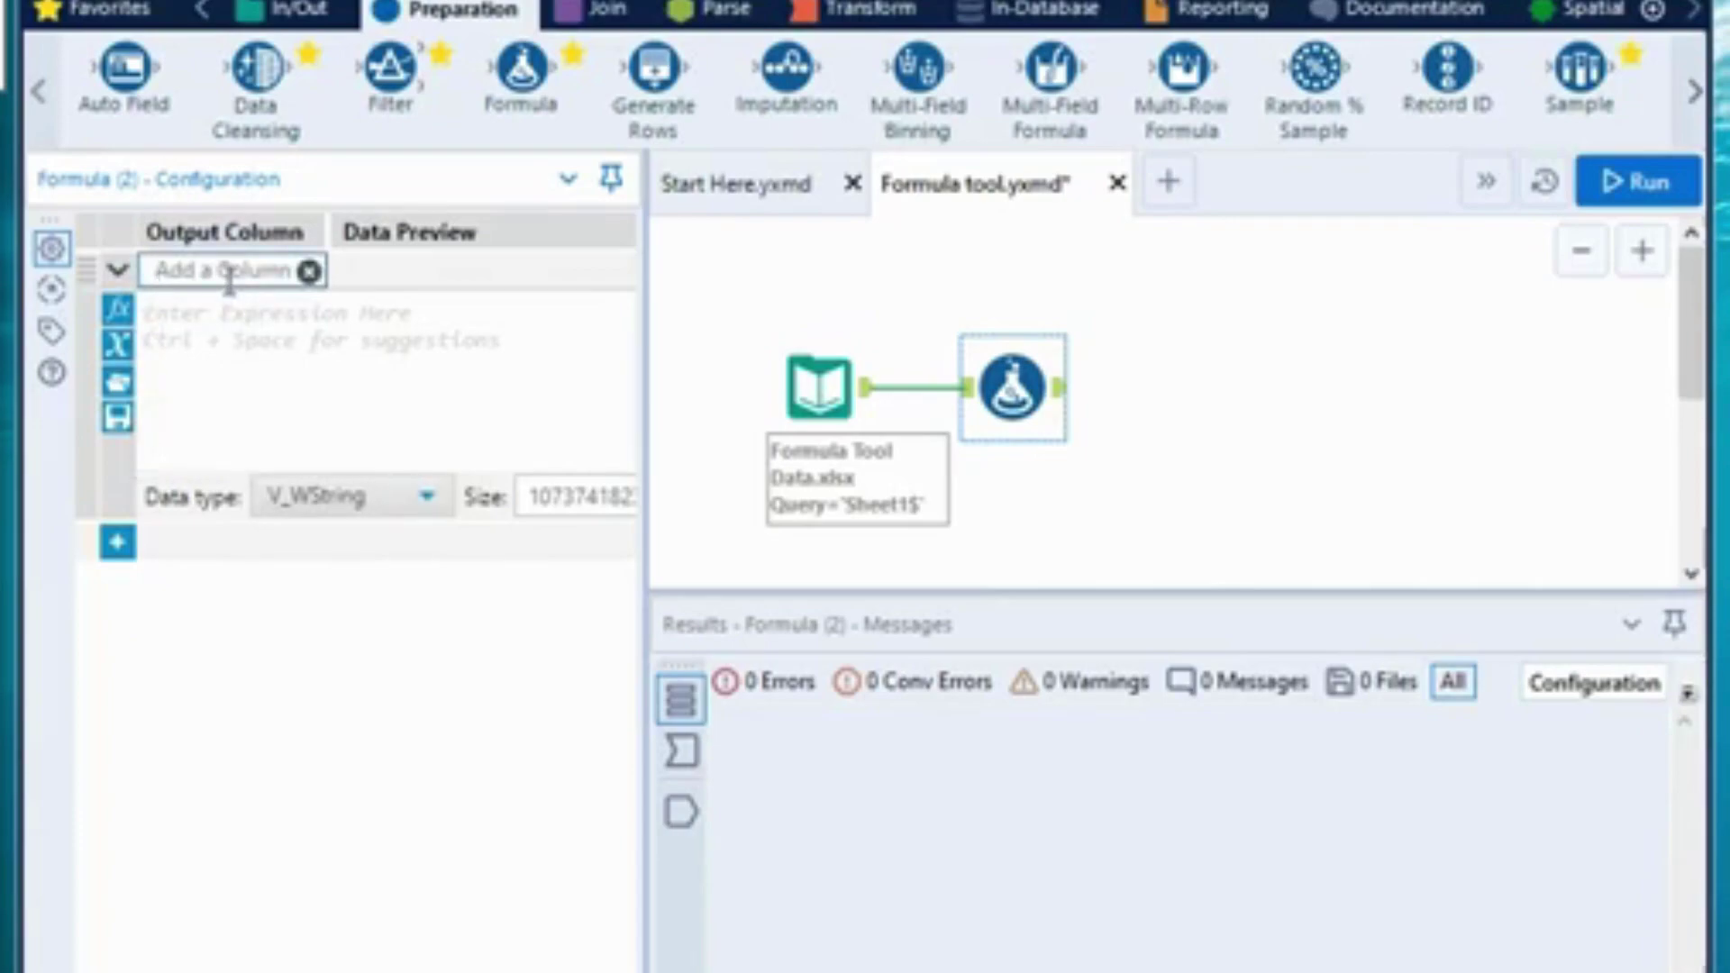
text(Per)
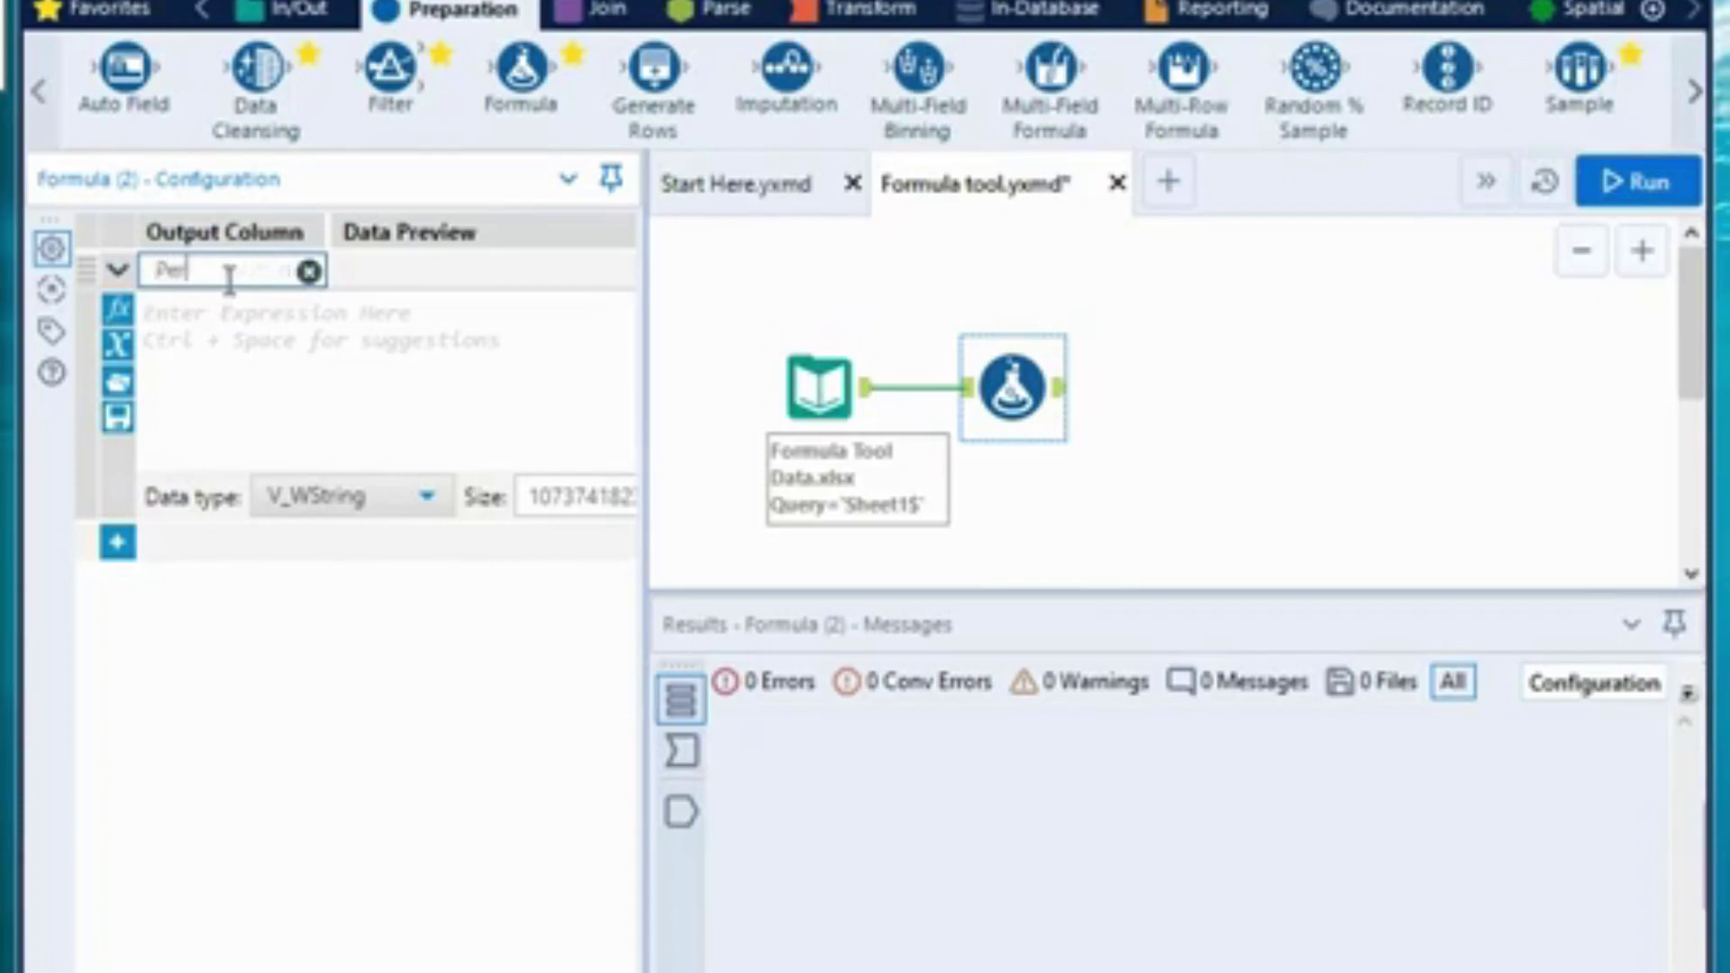
text(_Charnge)
double_click(190, 283)
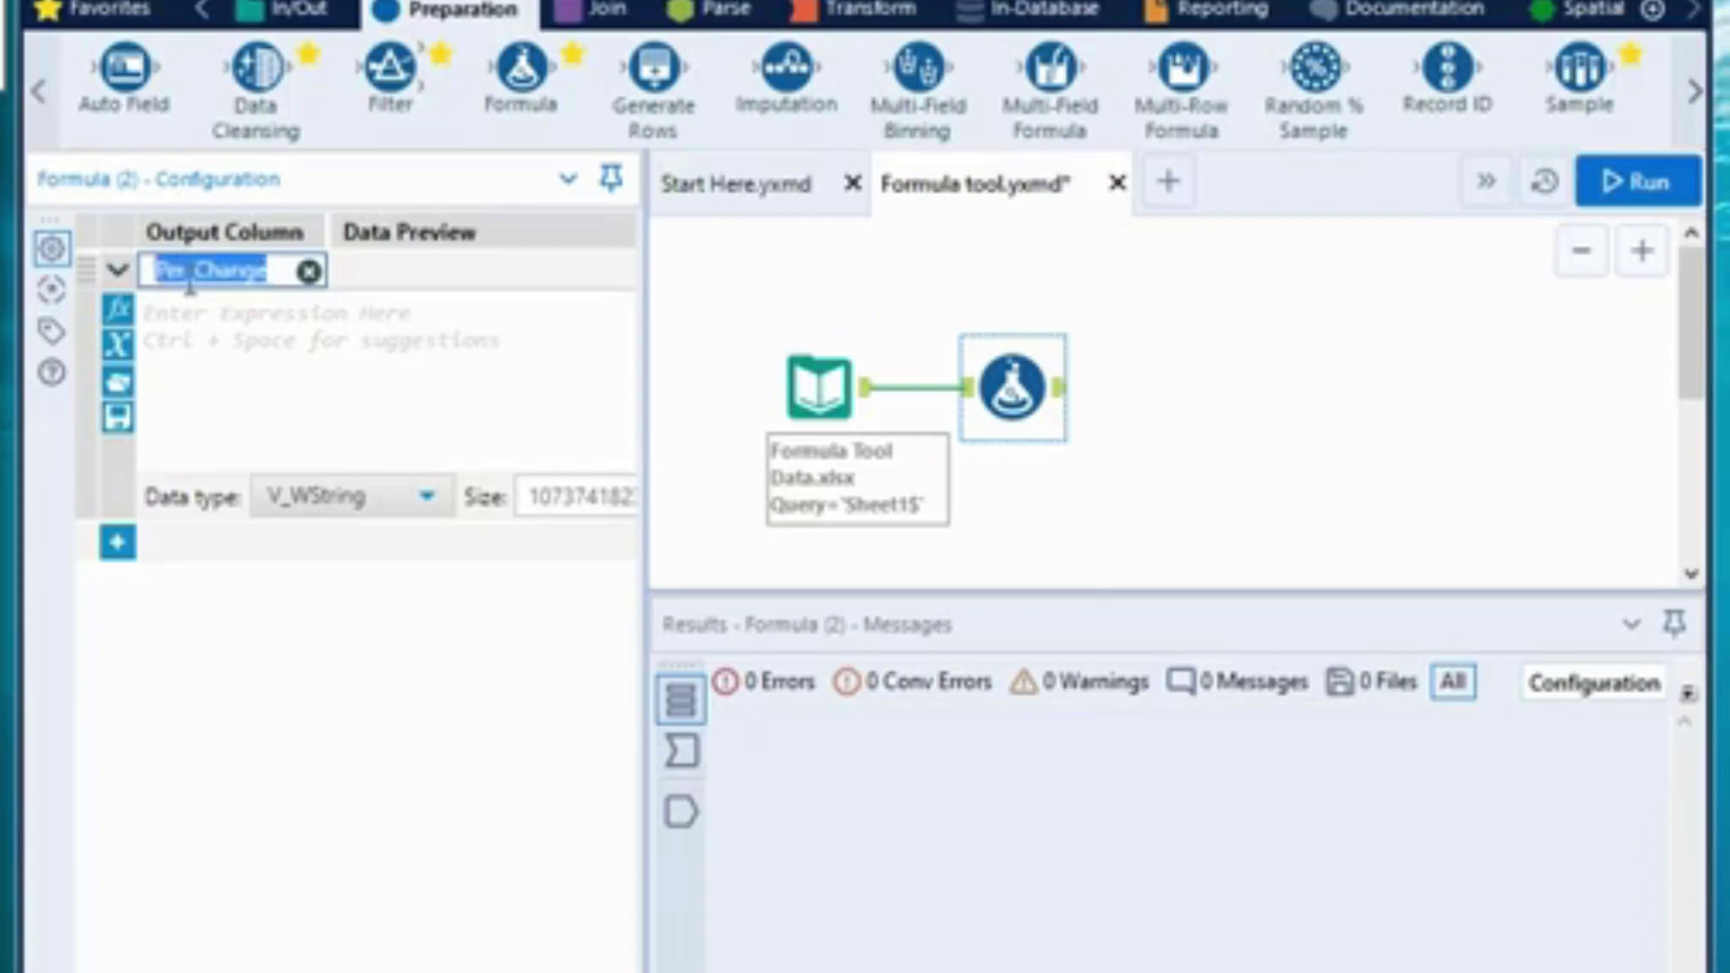
click(278, 342)
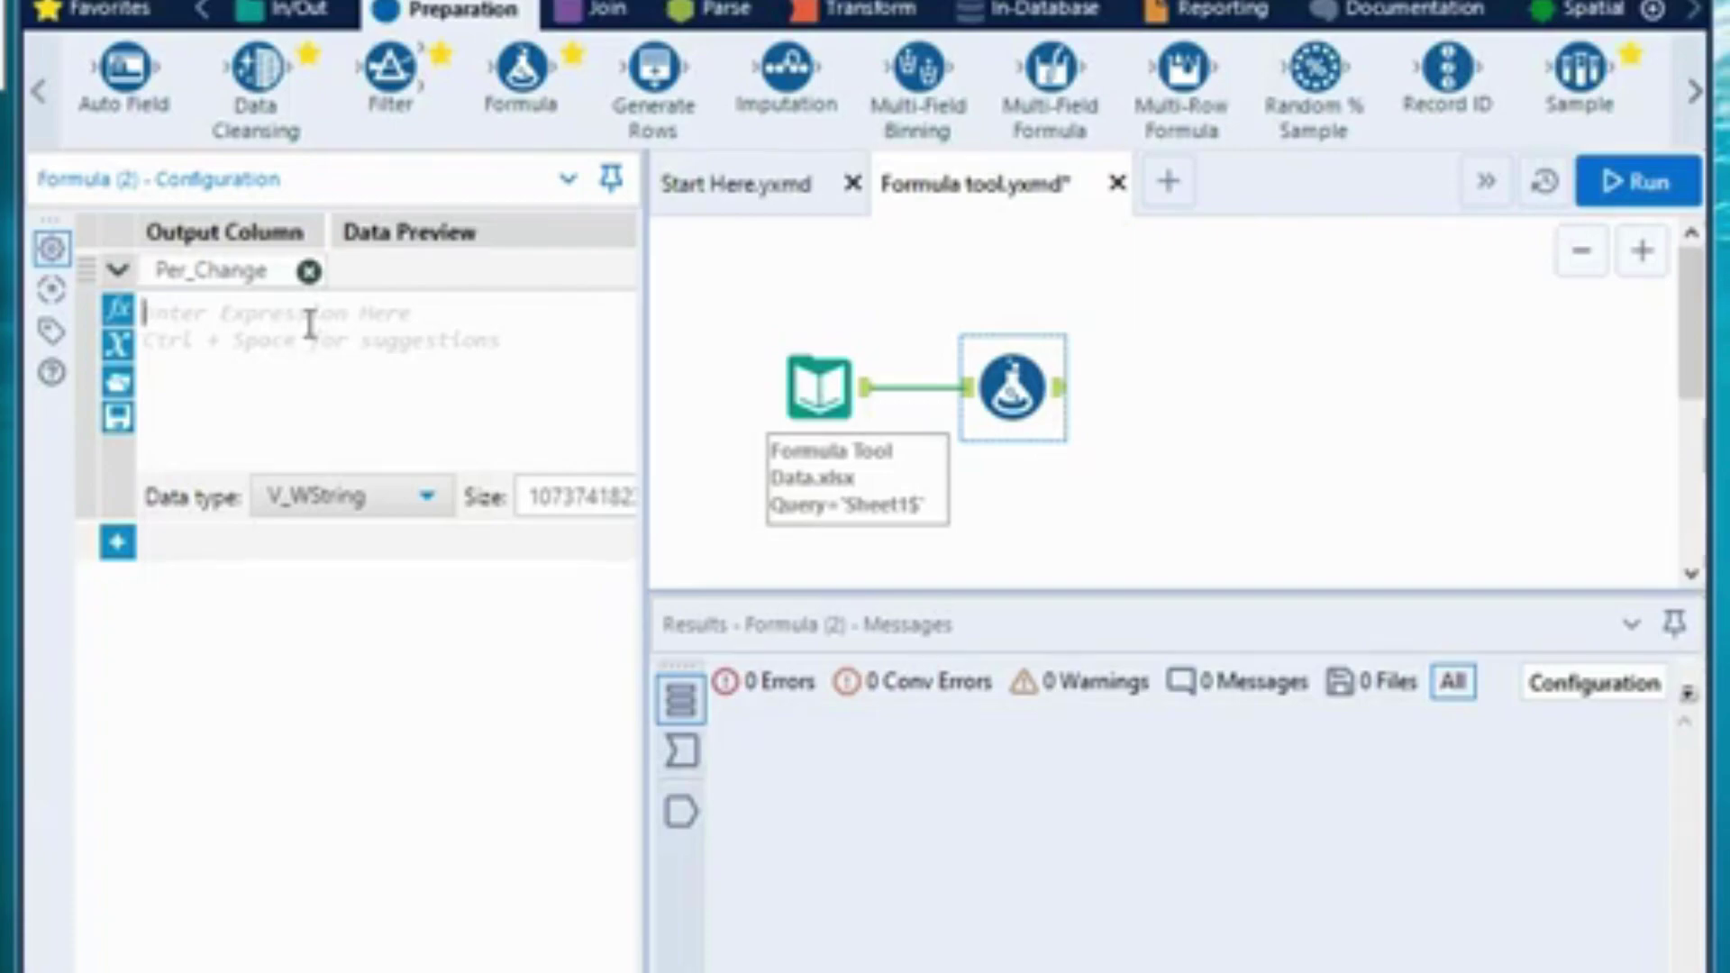
Enter ([Current Year Sales] - [Previous Year Sales])*100/[Previous Year Sales] as Per_Change's expression
text(cur)
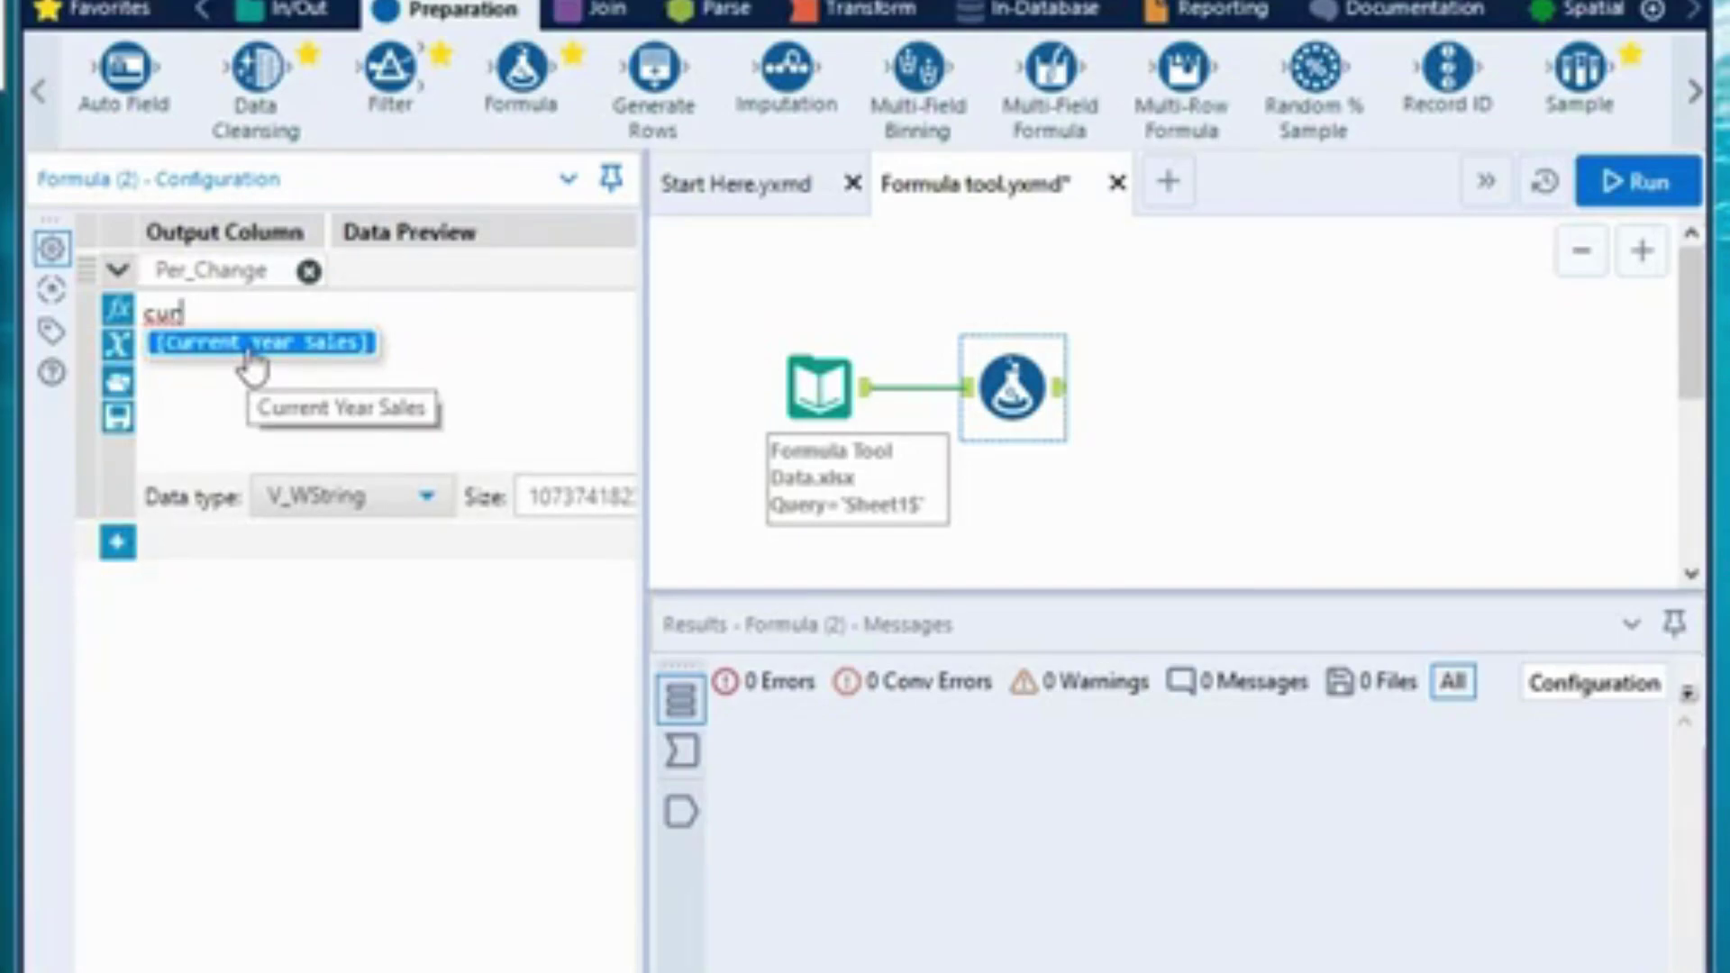
click(248, 347)
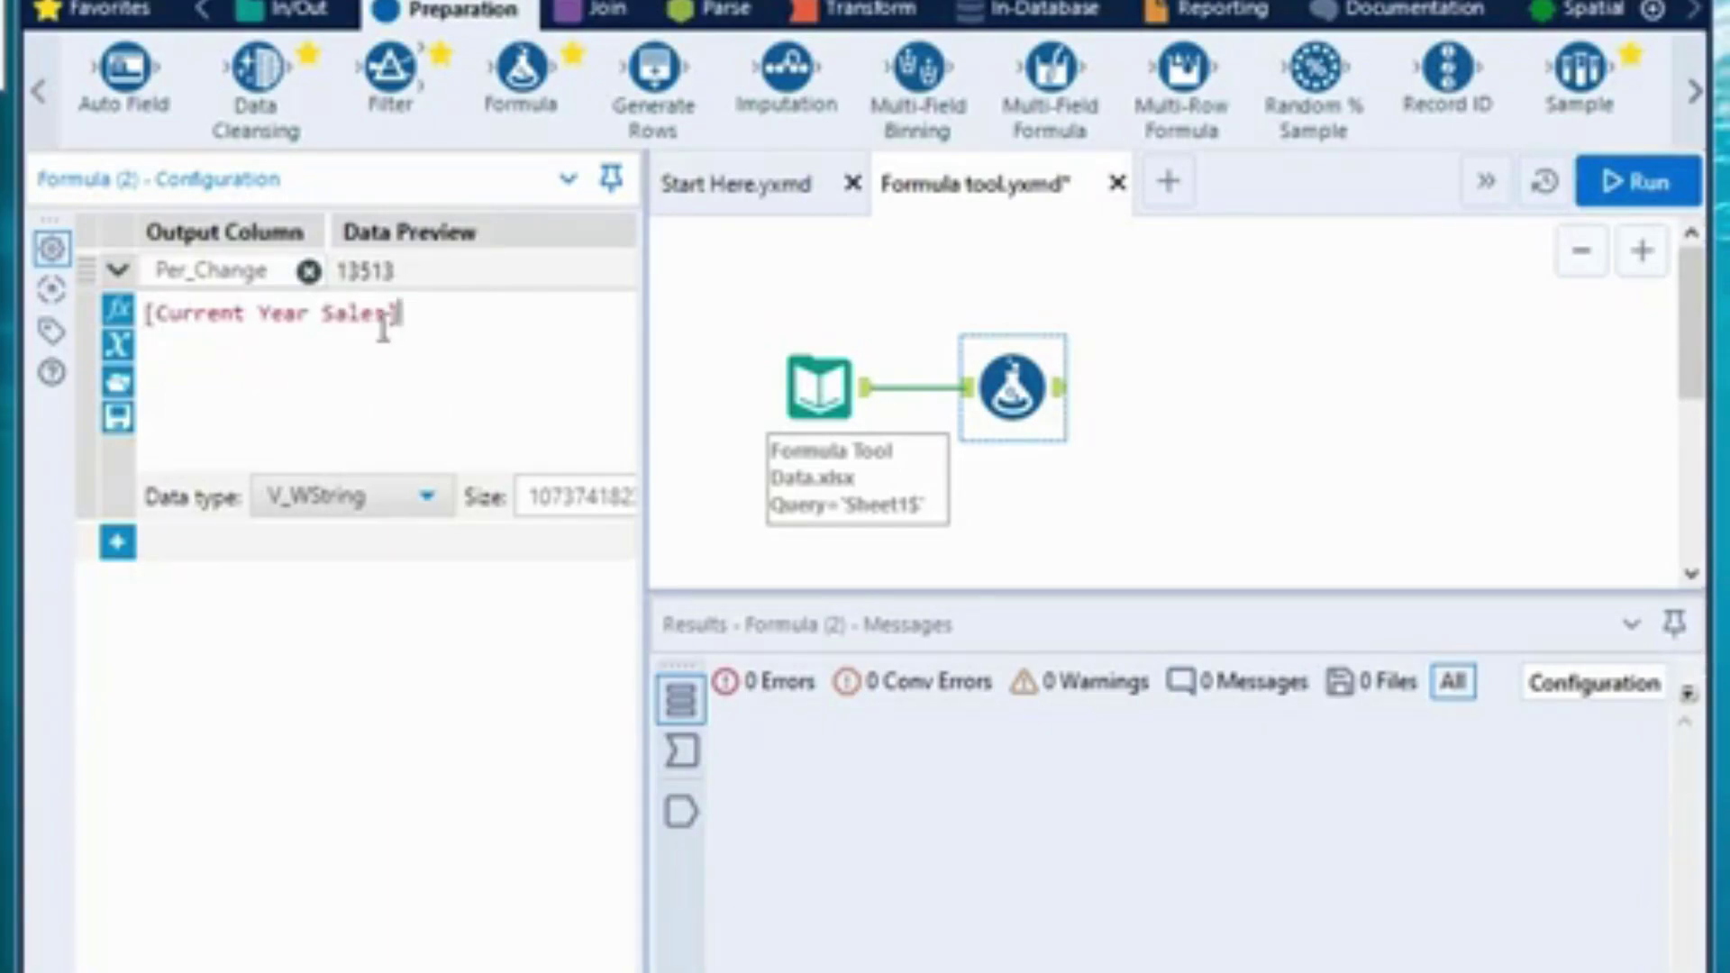
text(- pr)
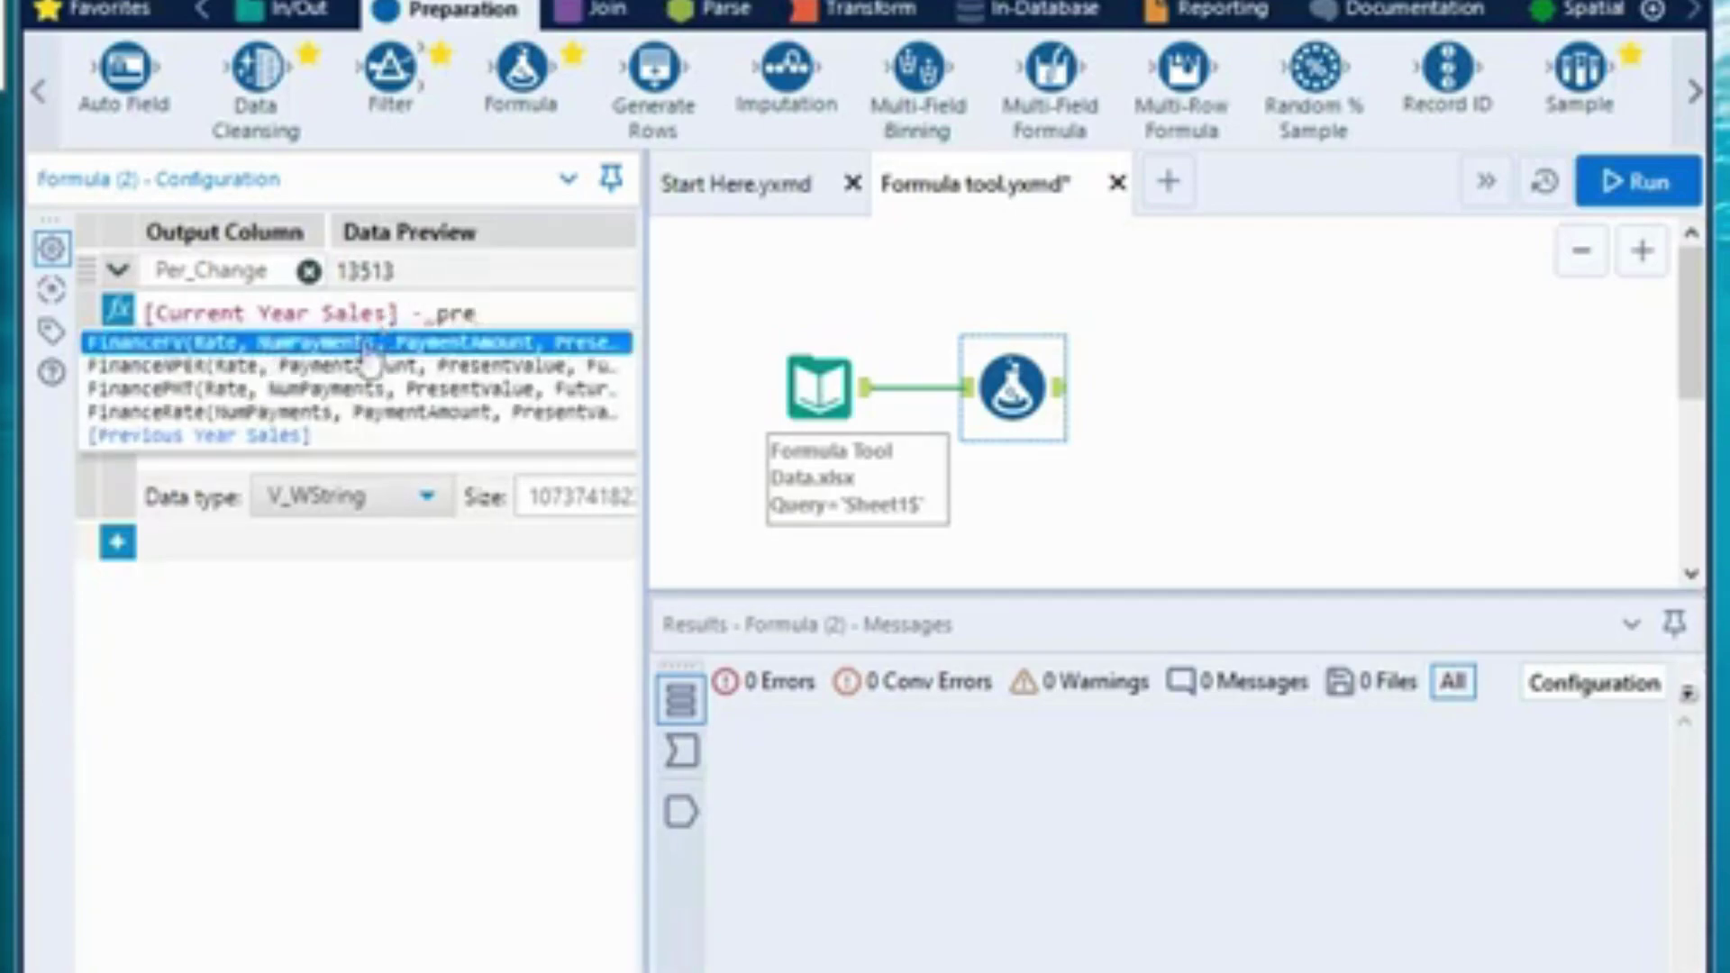
text(e)
click(243, 436)
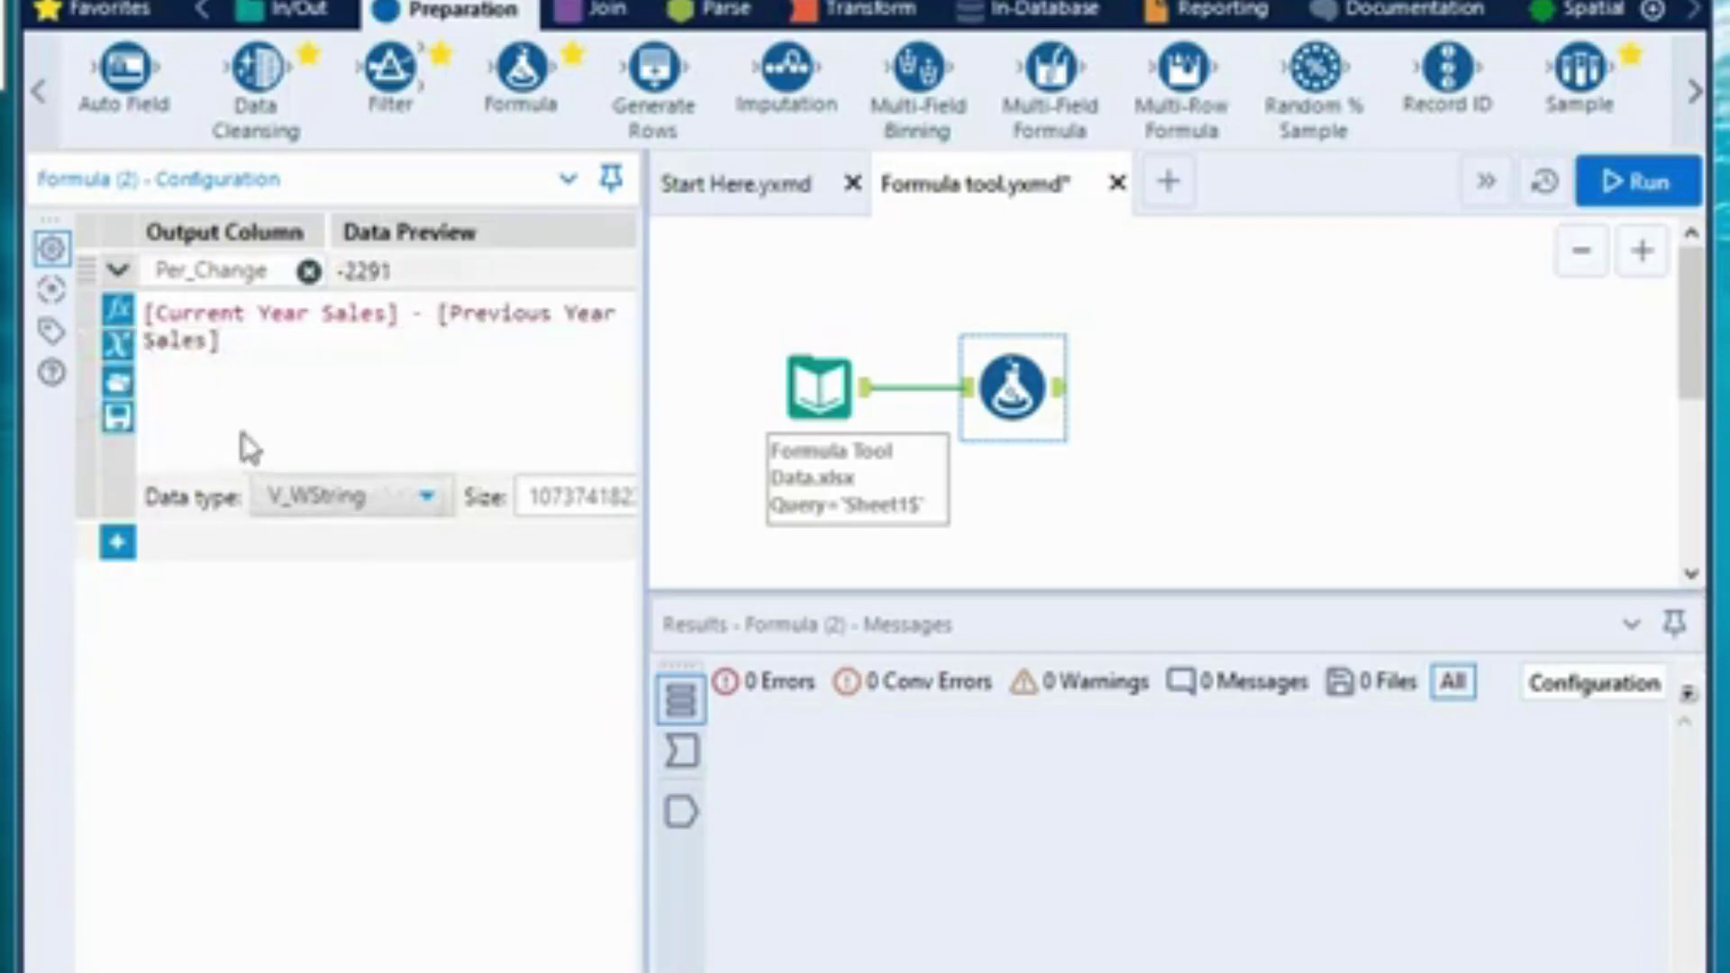
click(149, 316)
text(()
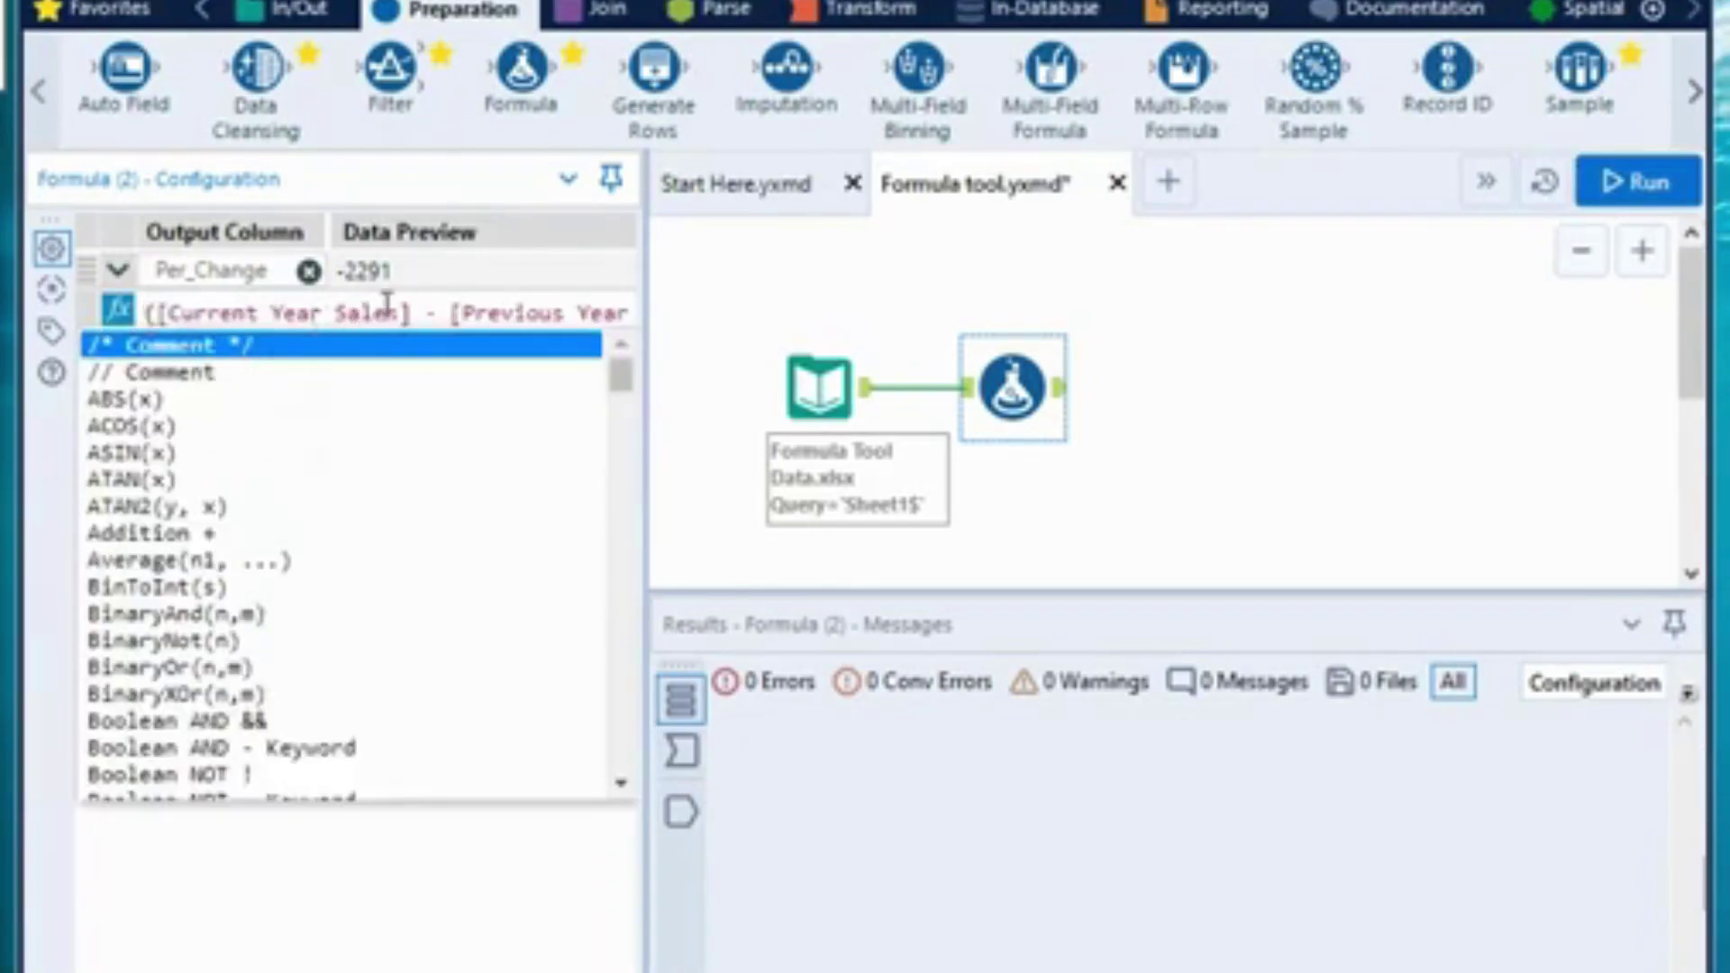
click(293, 334)
text())
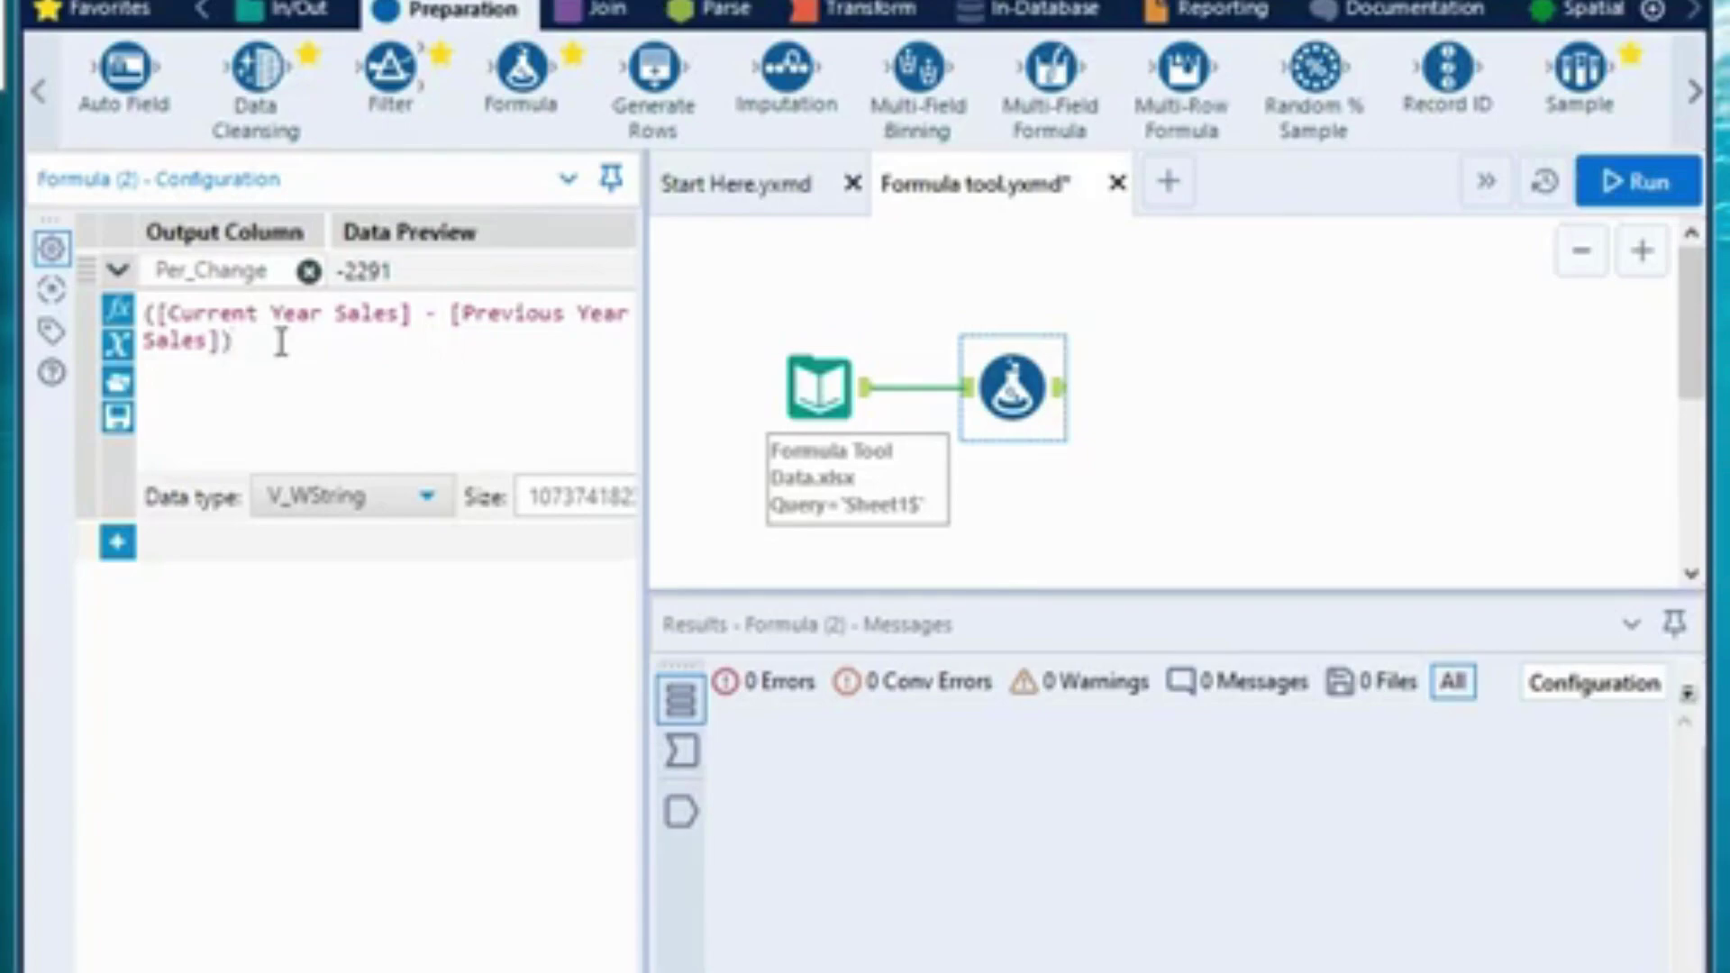
text(*1)
text(00)
text(/)
text((pr)
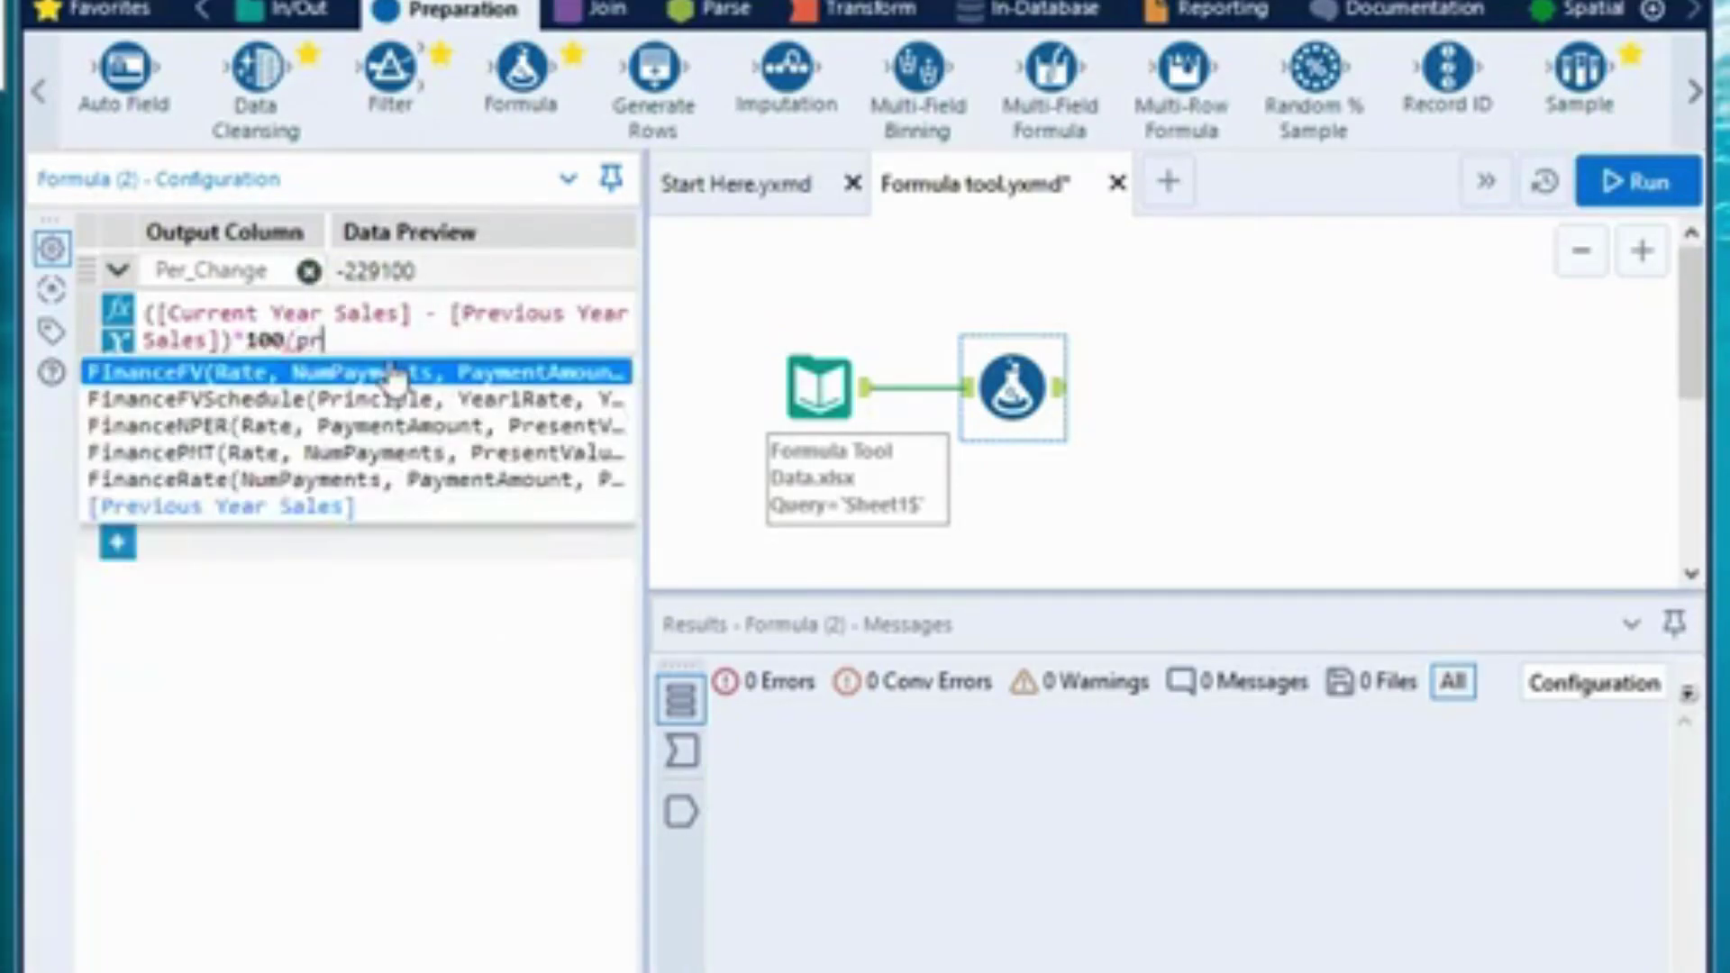
click(274, 507)
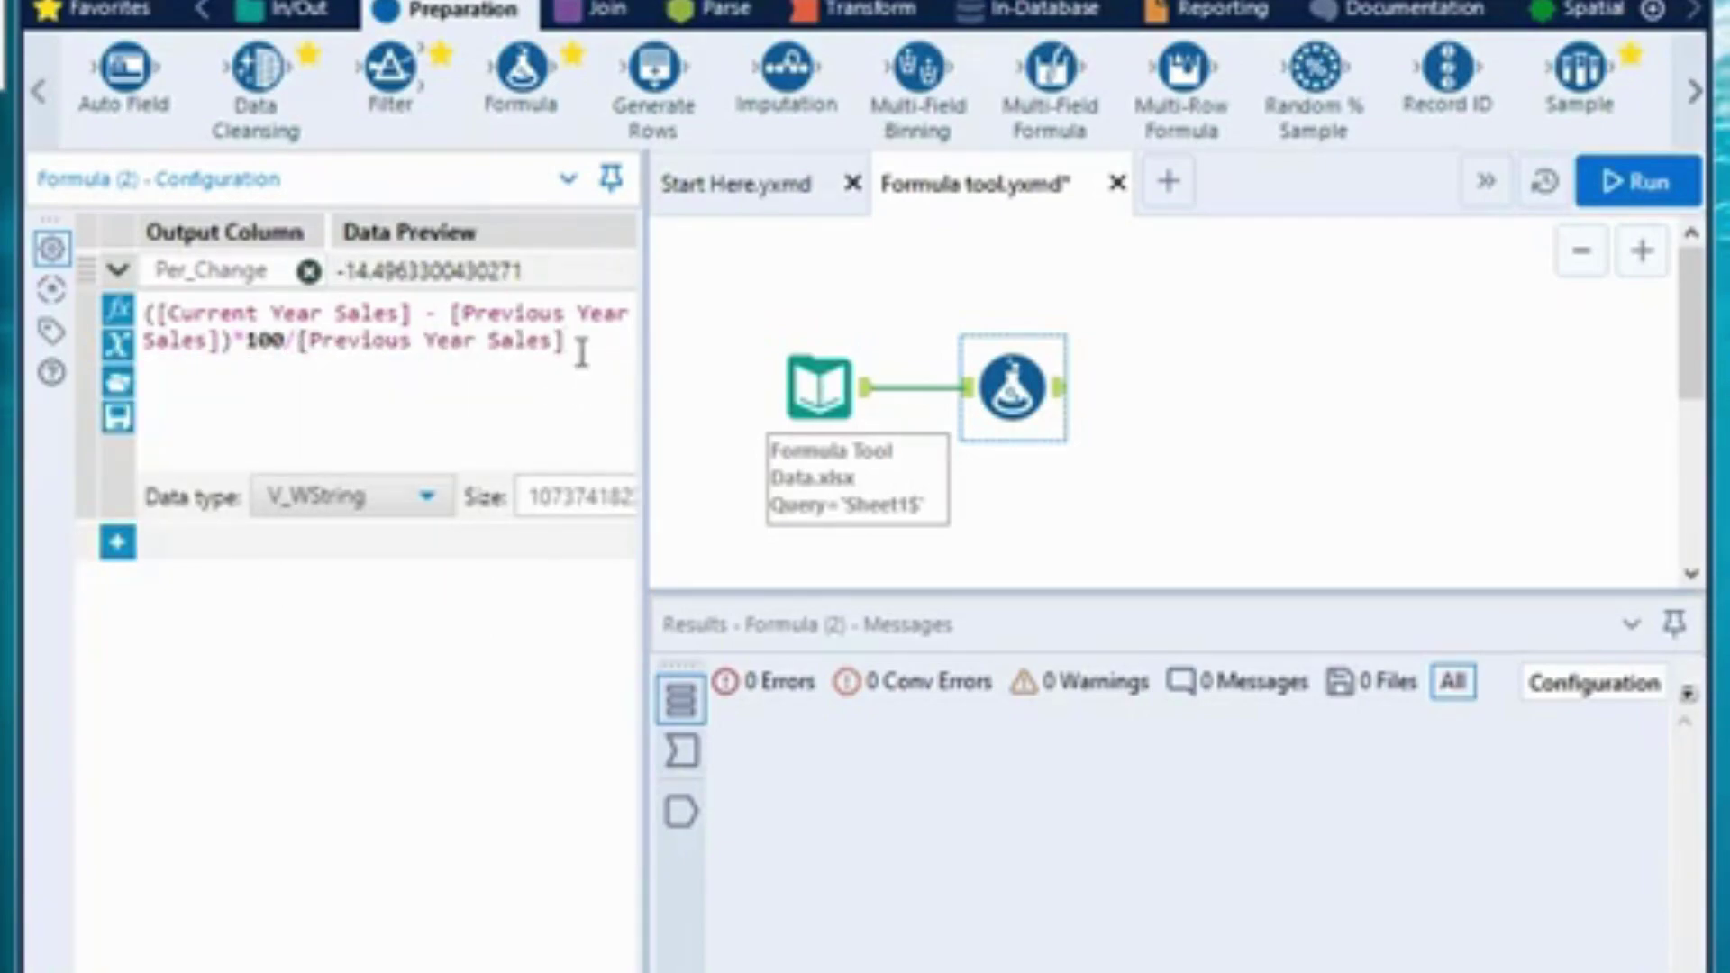
Change the Per_Change data type to Float
click(427, 499)
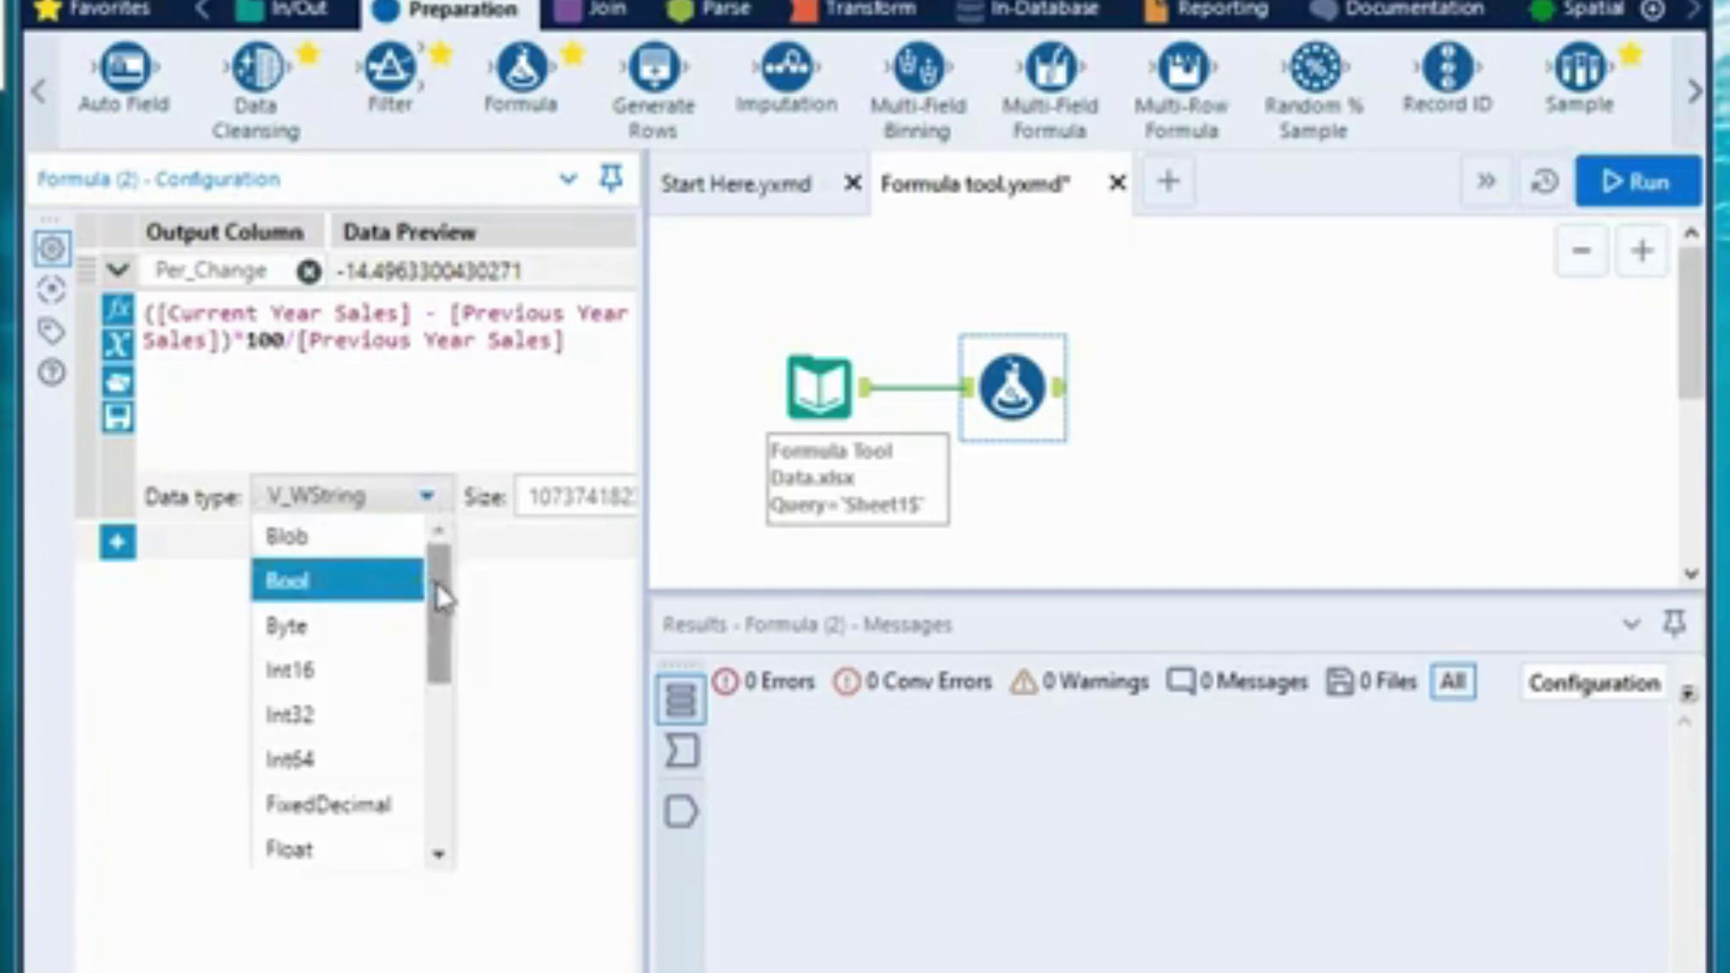
drag(436, 582, 436, 641)
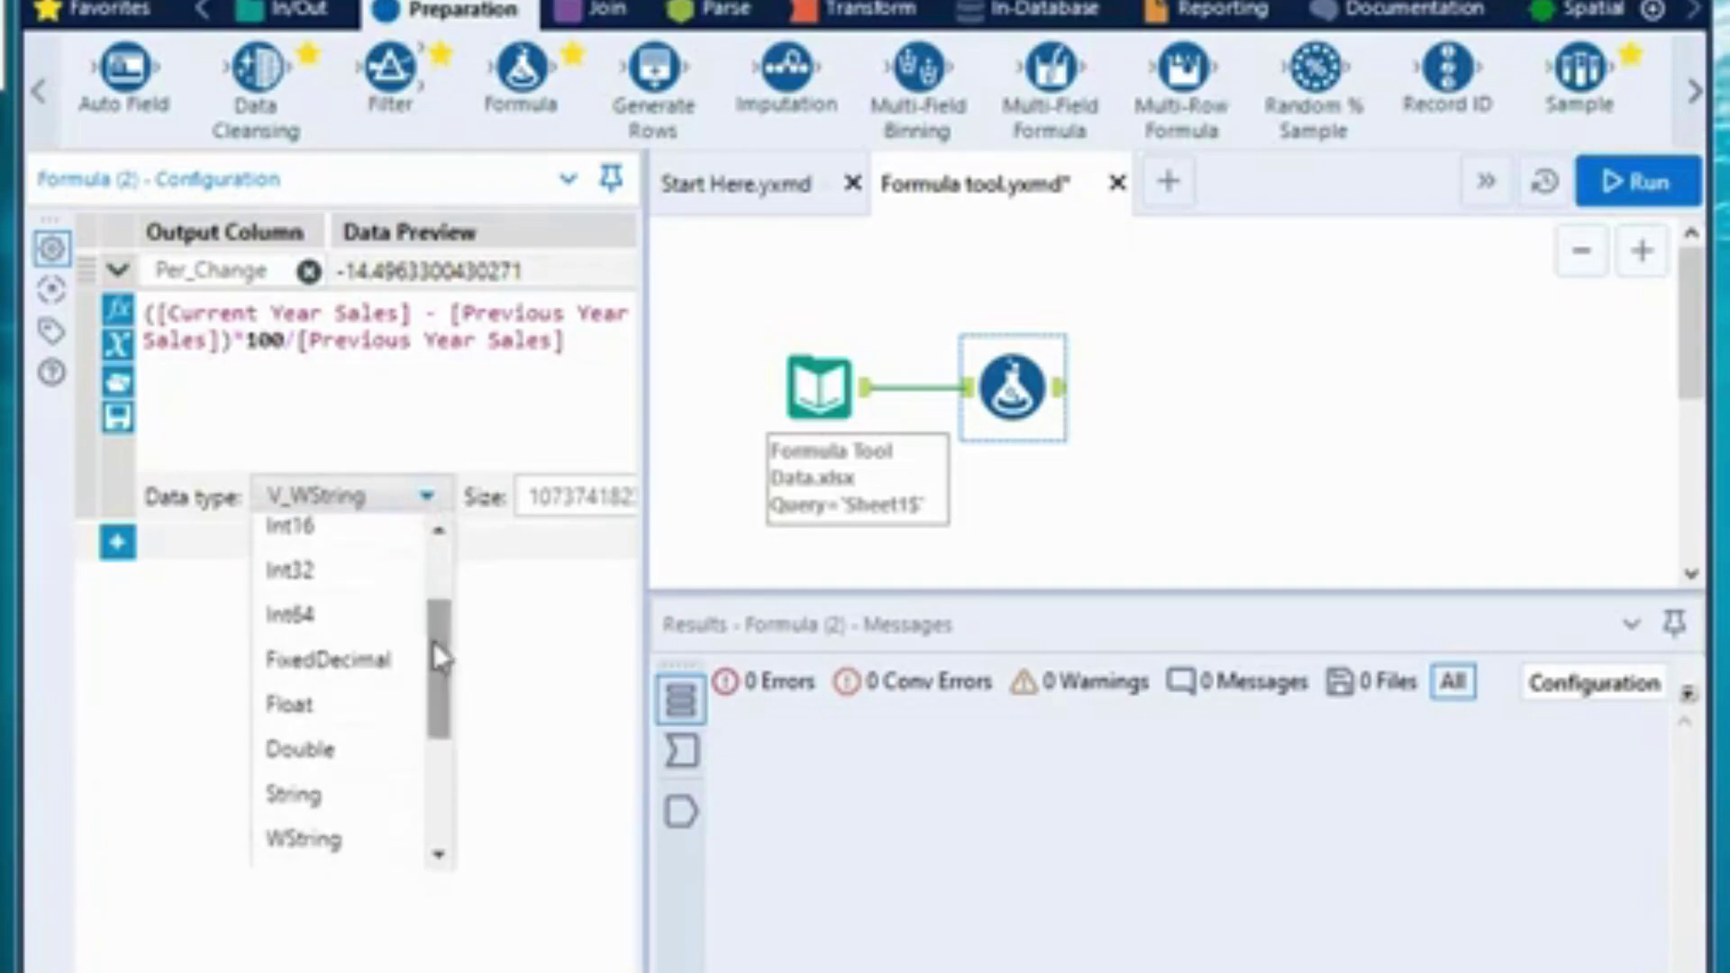
click(302, 705)
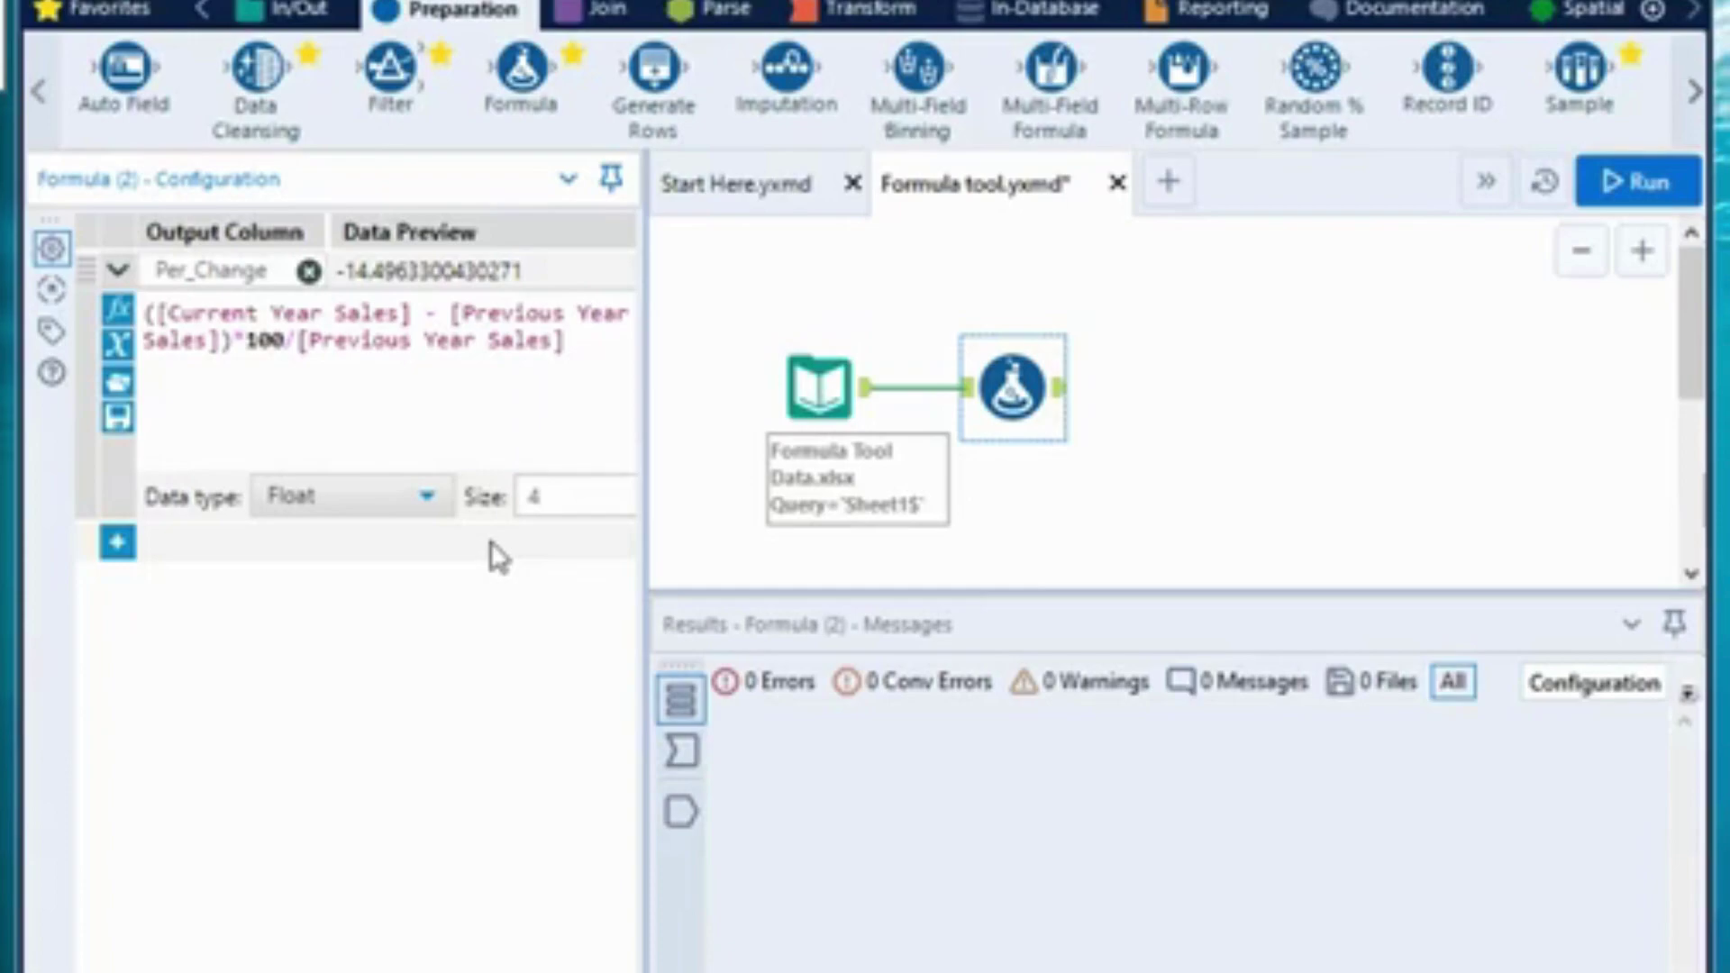
Run the workflow and view the Formula output's 12 records with Per_Change values
click(1638, 186)
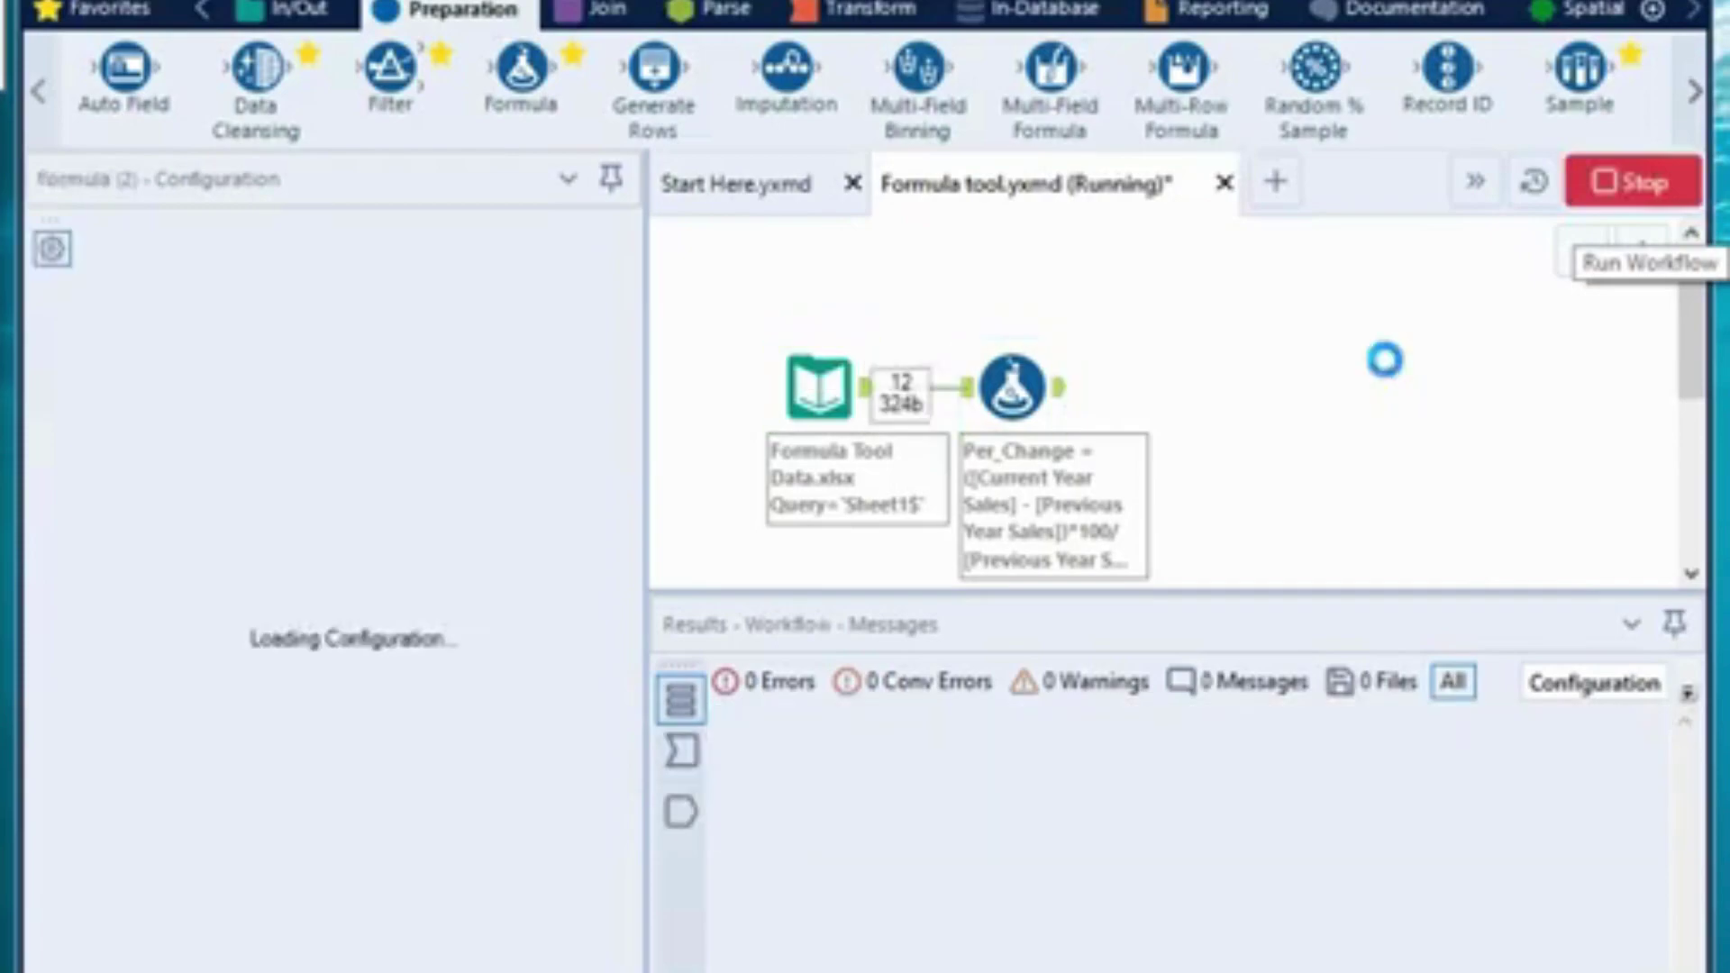
click(1212, 632)
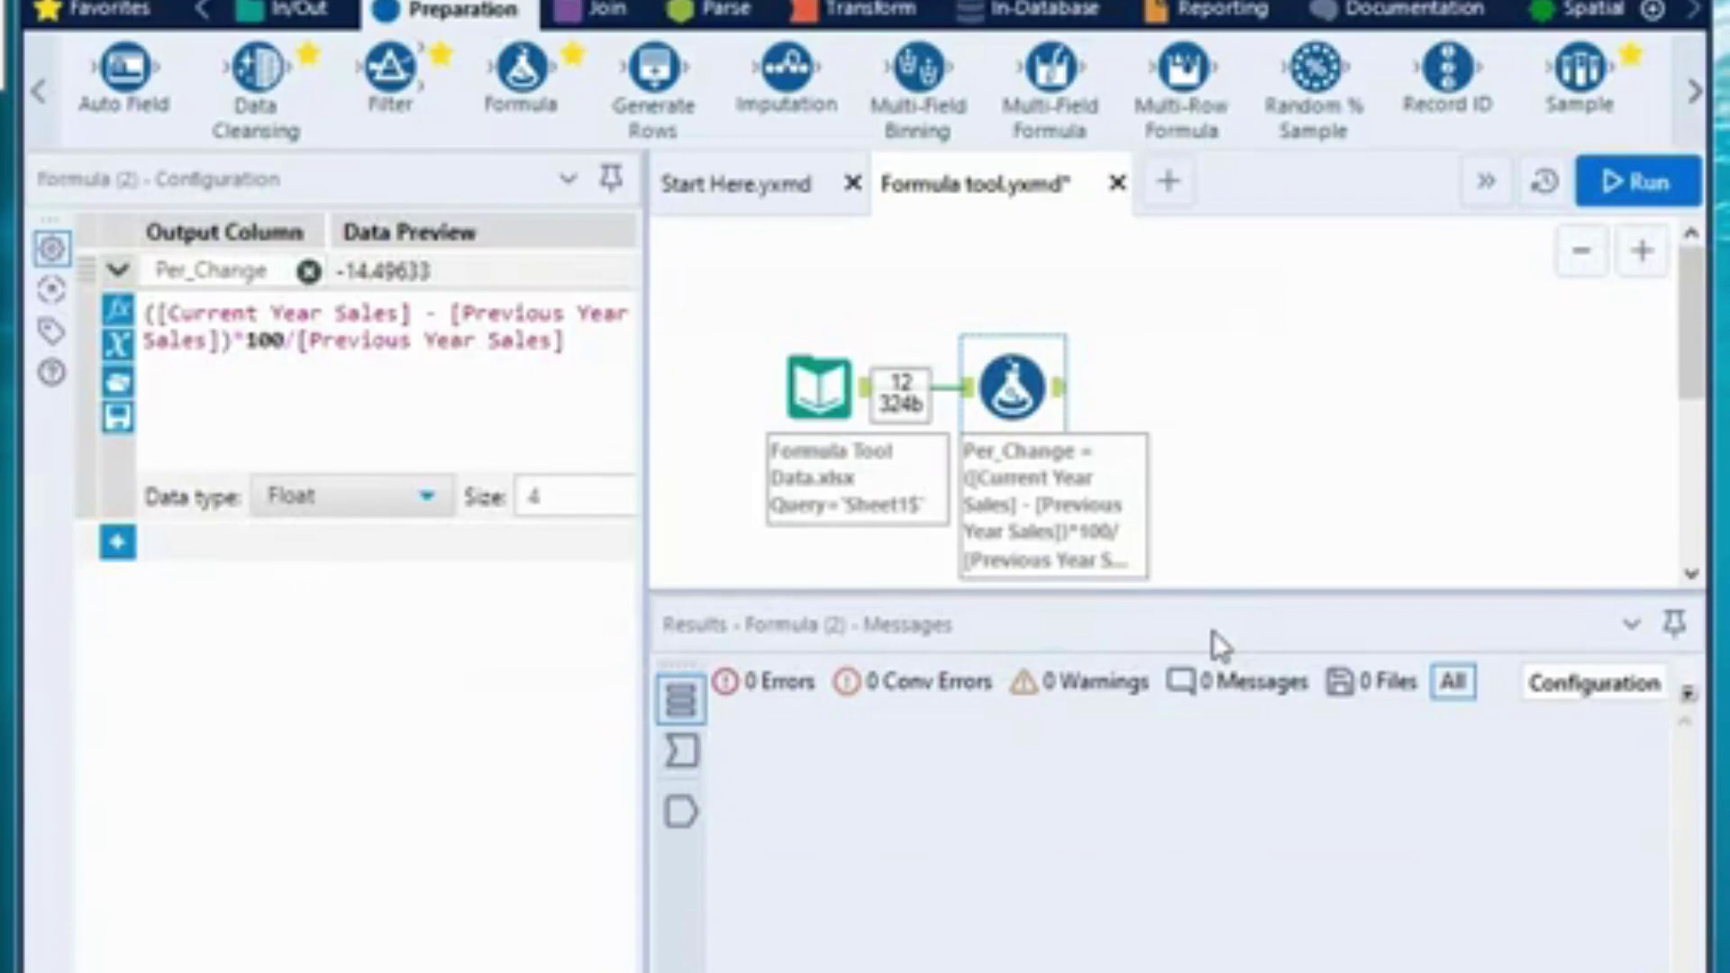
click(1065, 392)
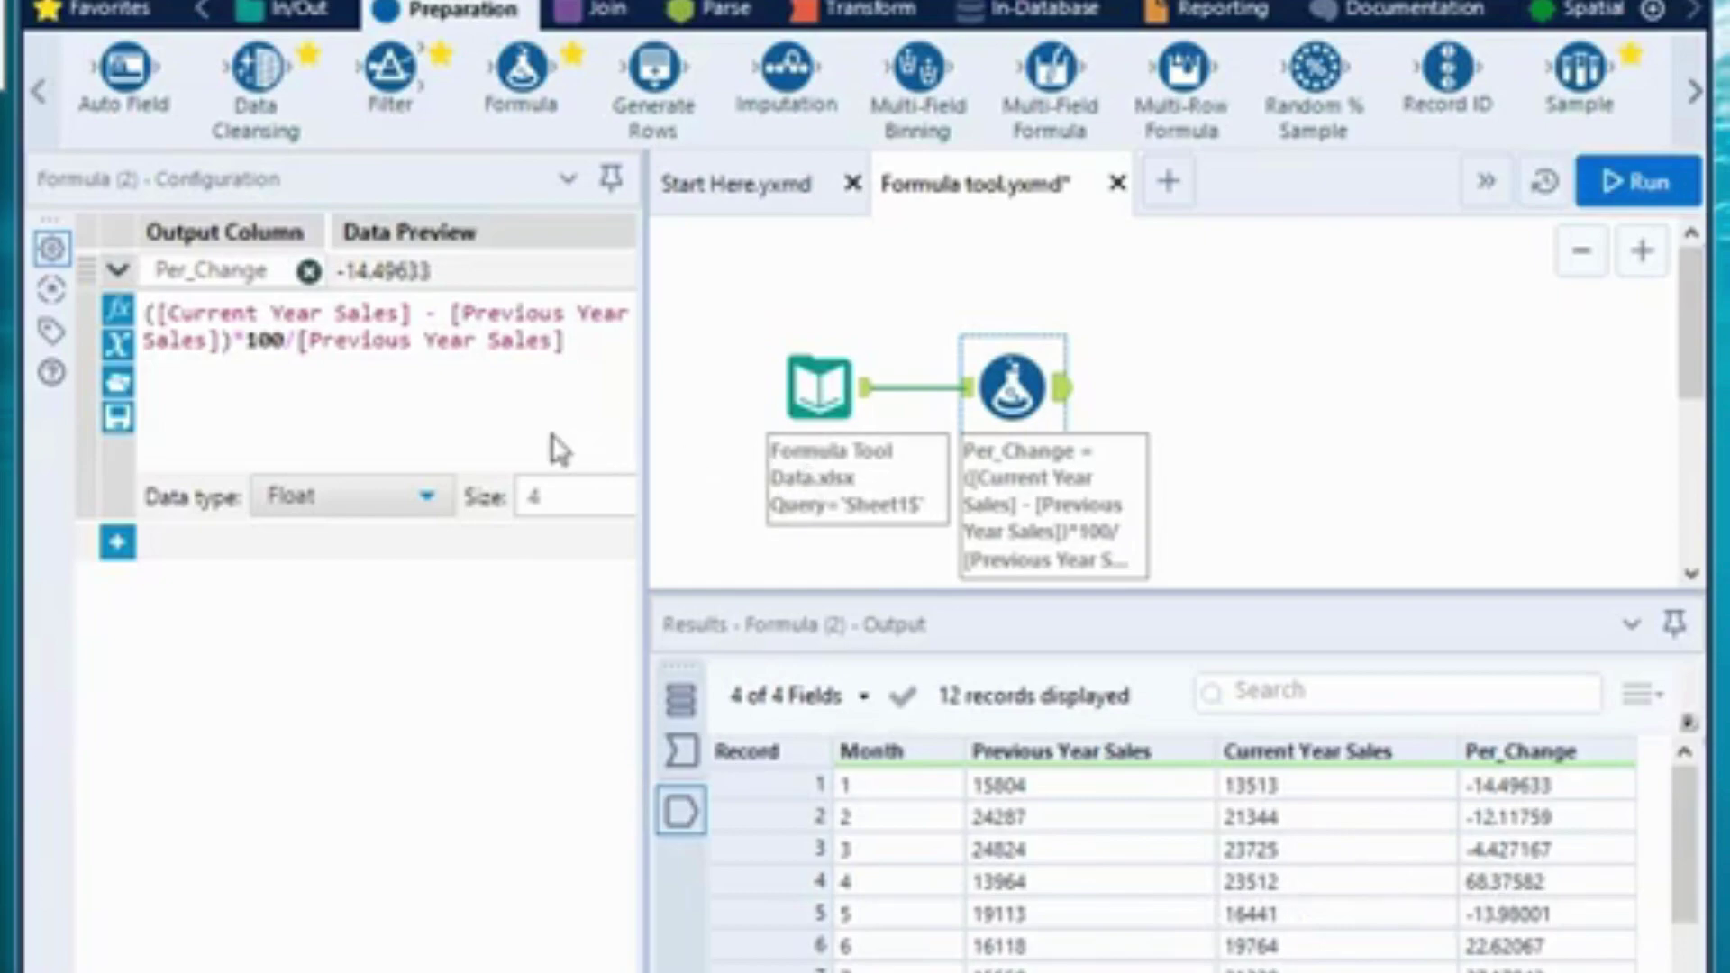
click(232, 390)
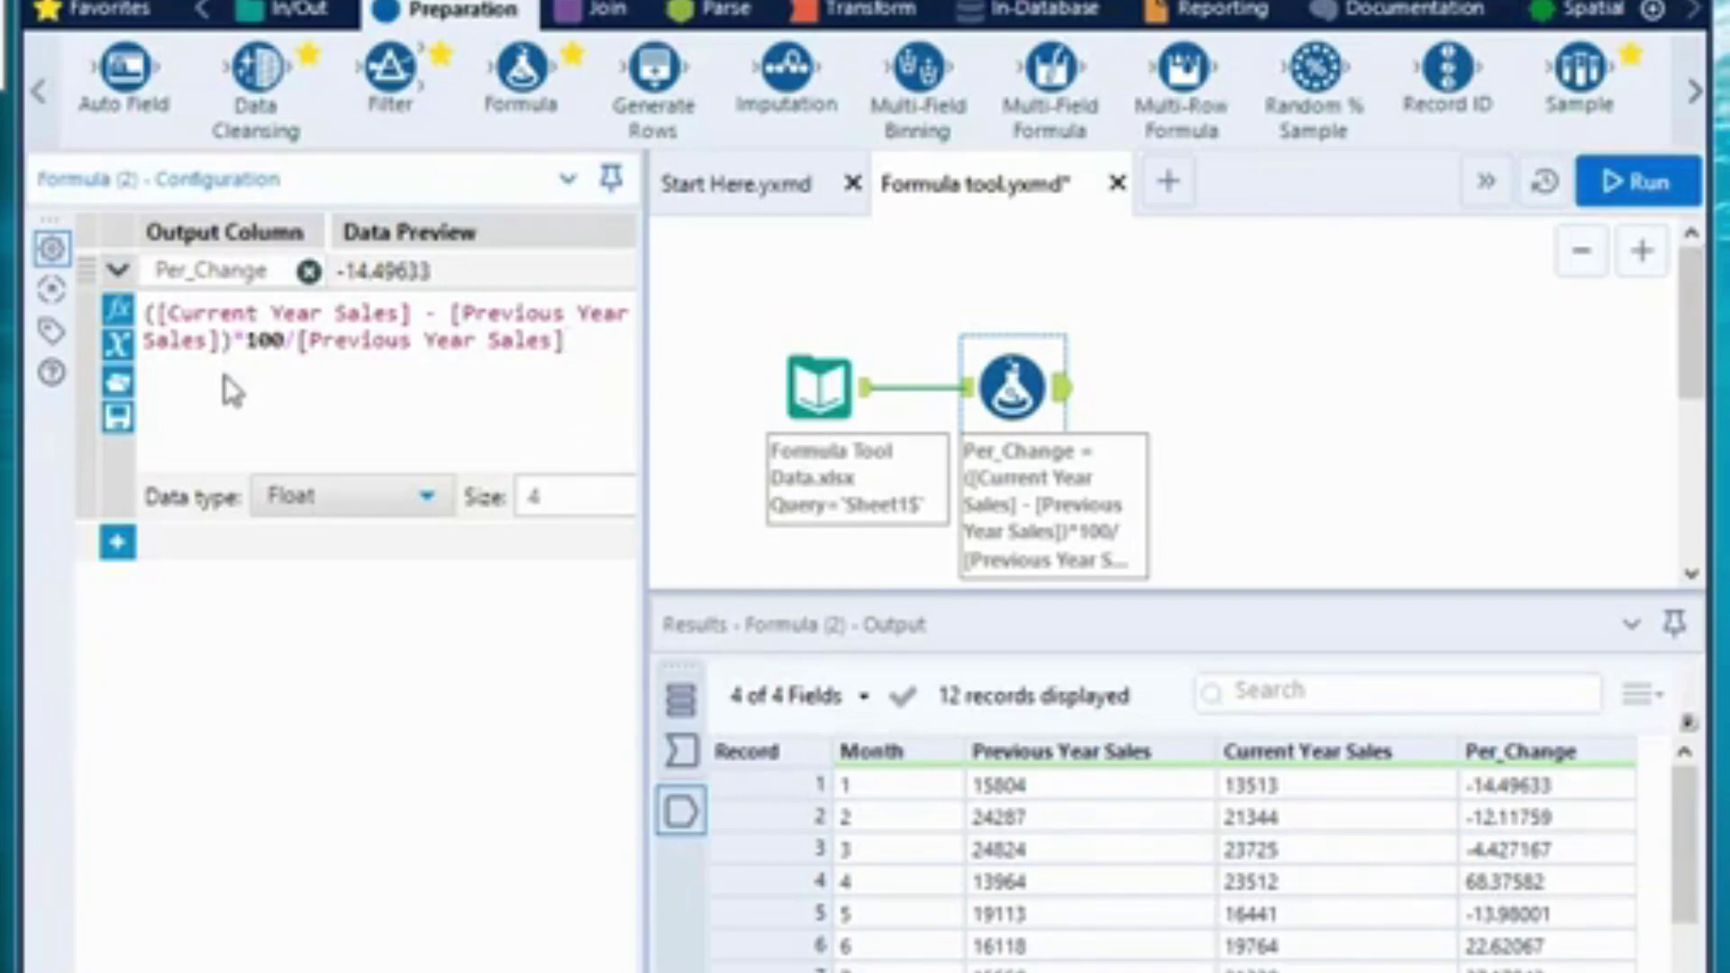
click(117, 543)
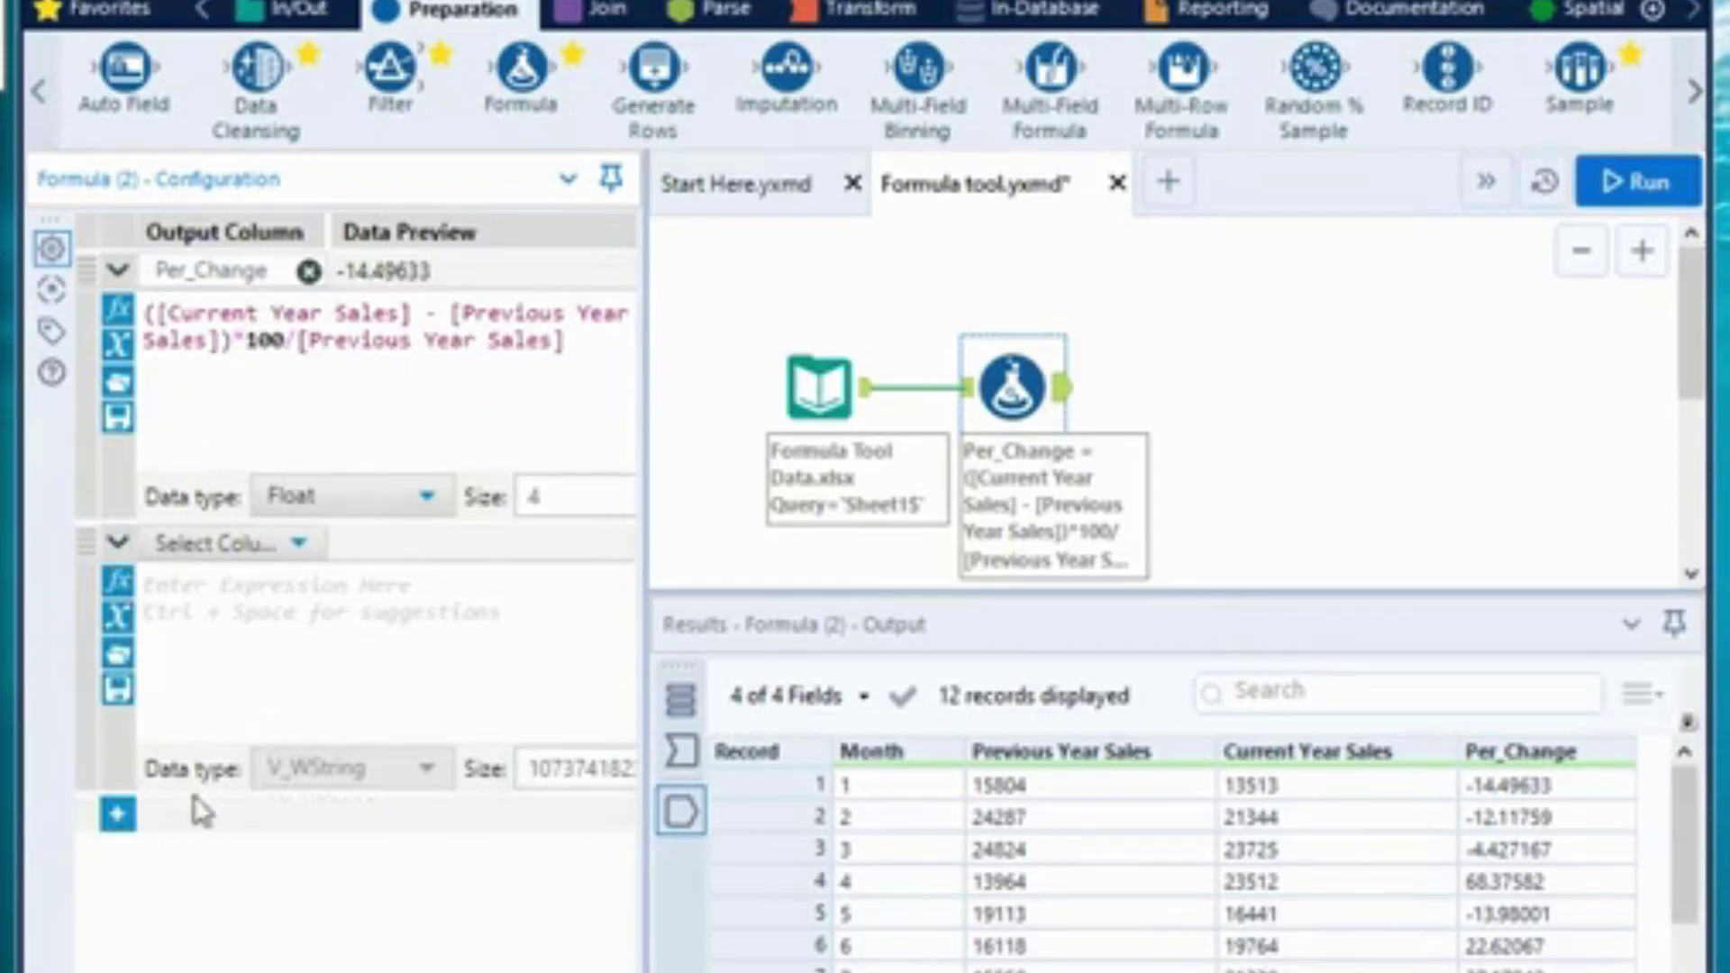
click(119, 818)
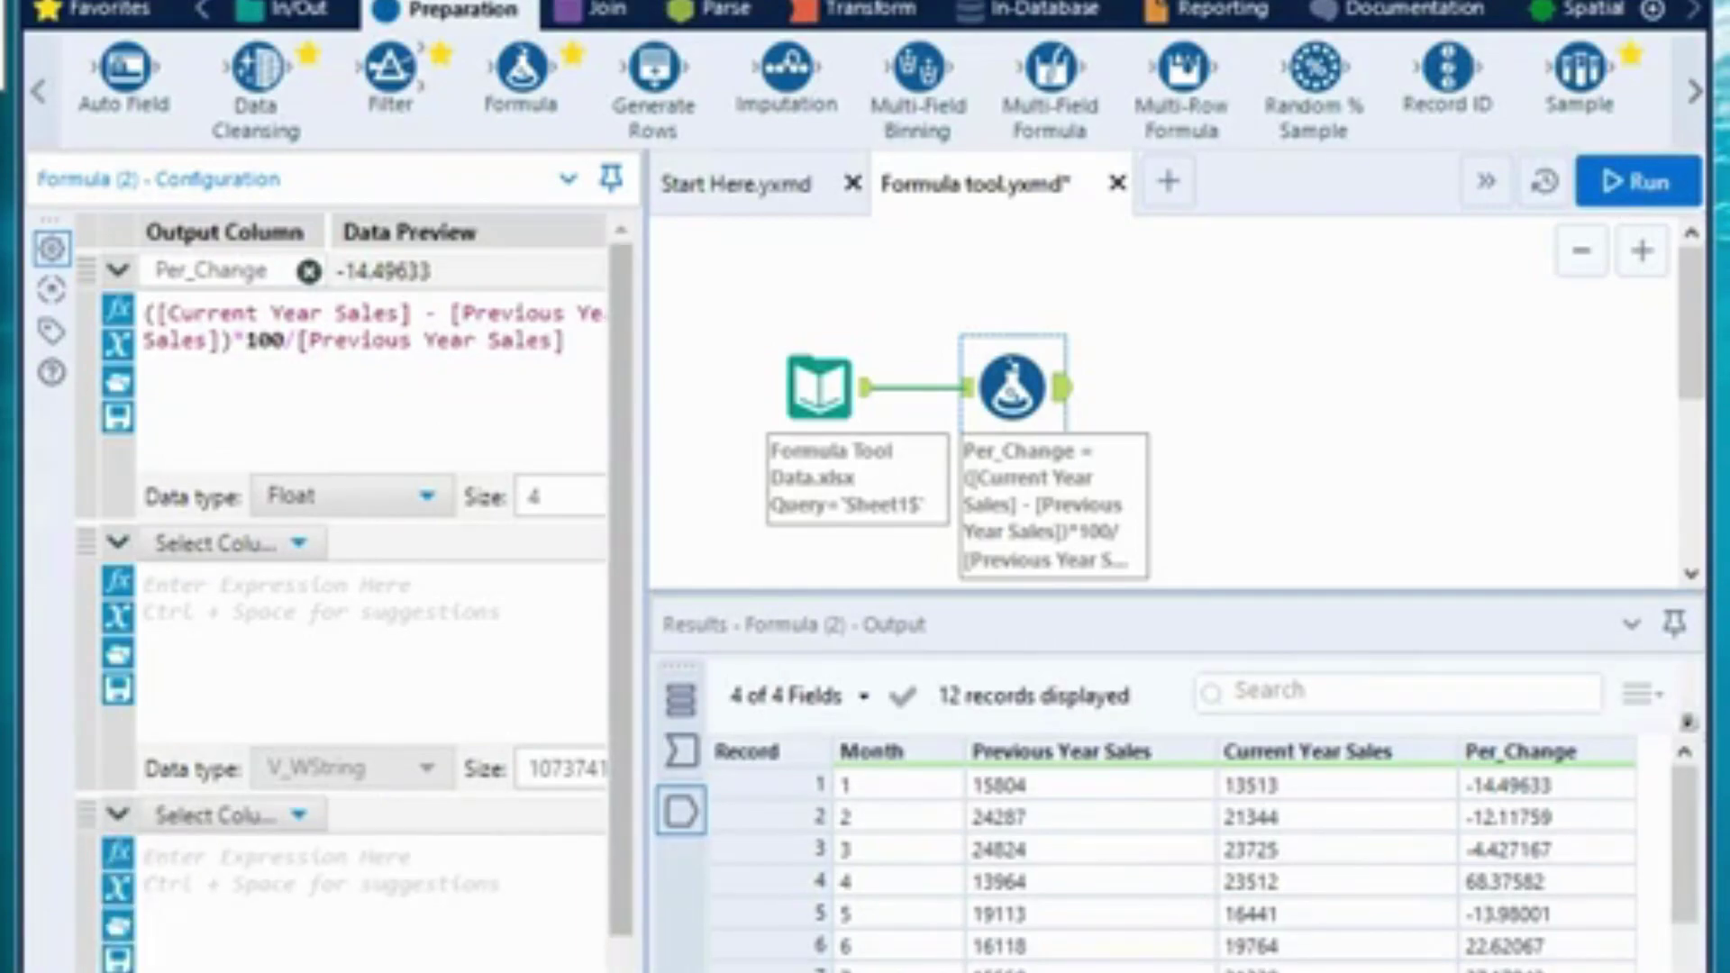
scroll(330, 585, right, 3)
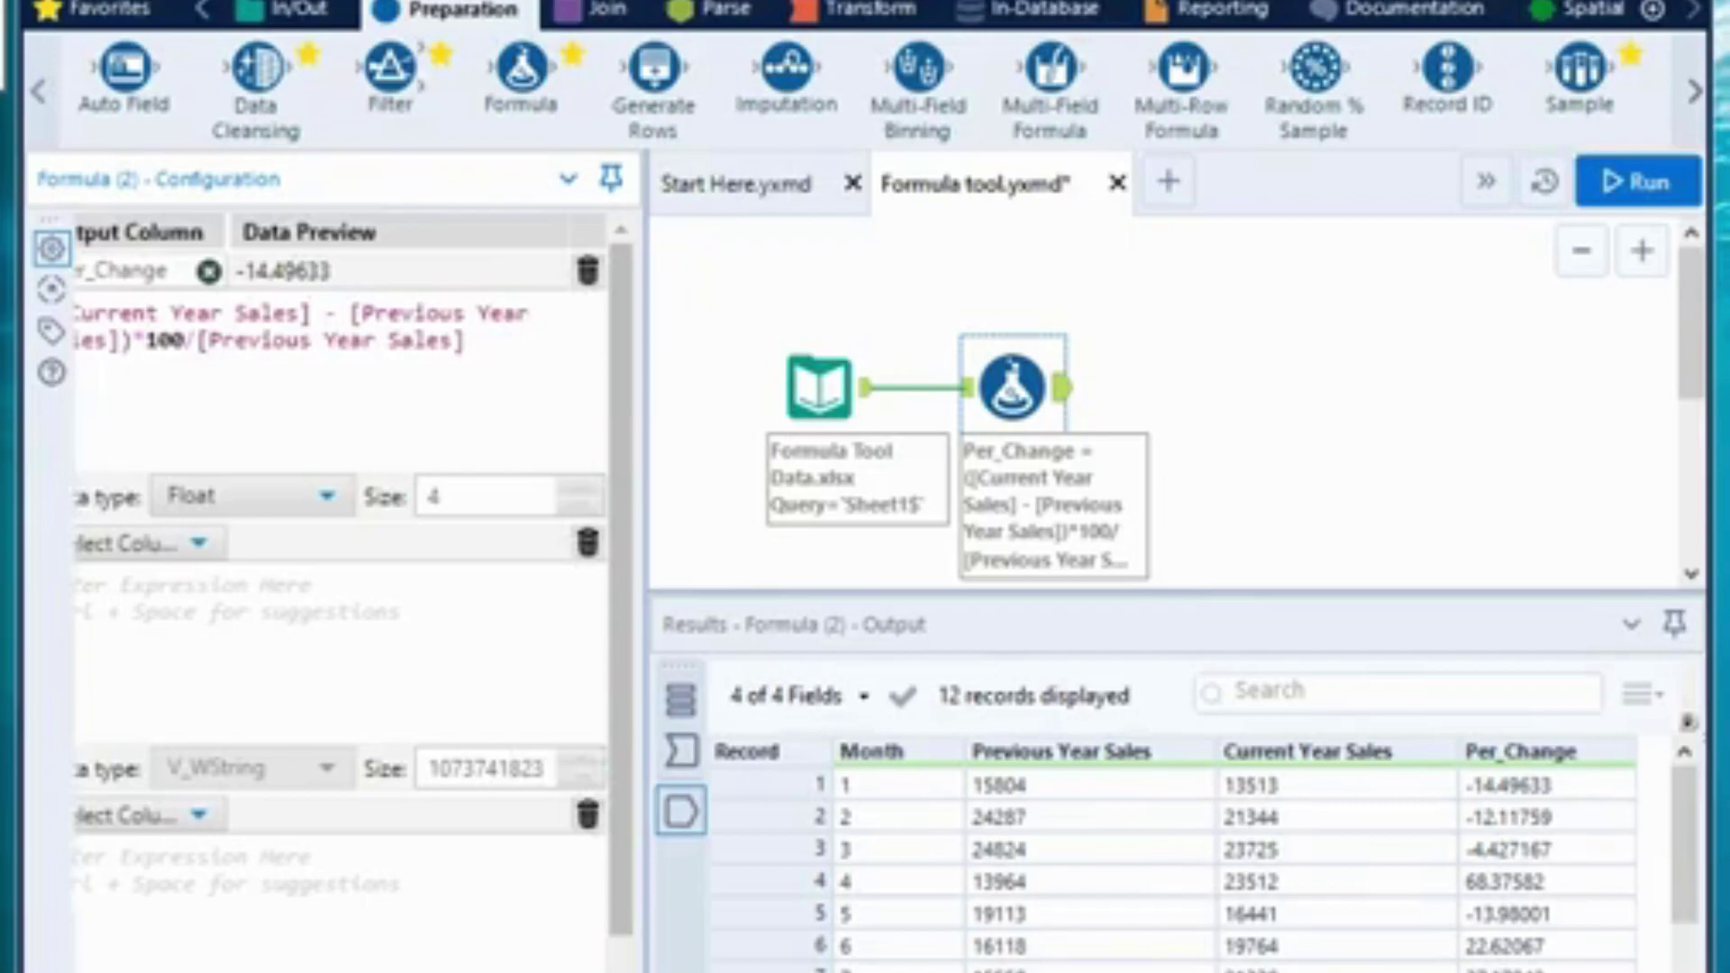
click(587, 815)
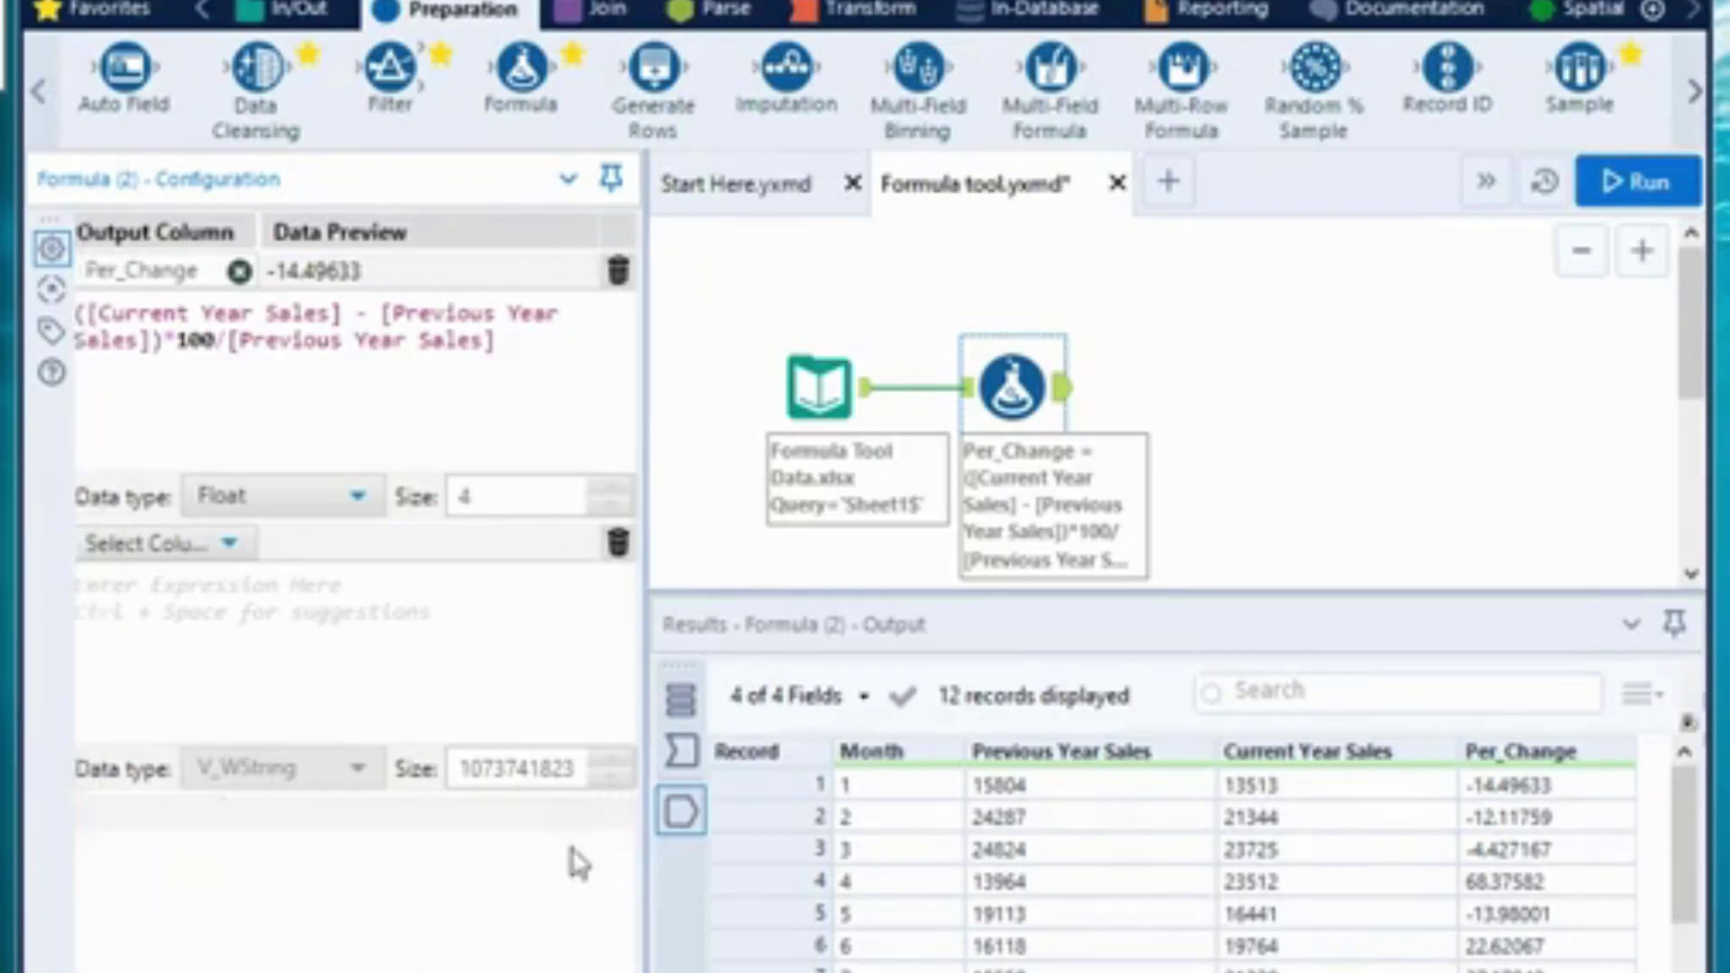
click(617, 544)
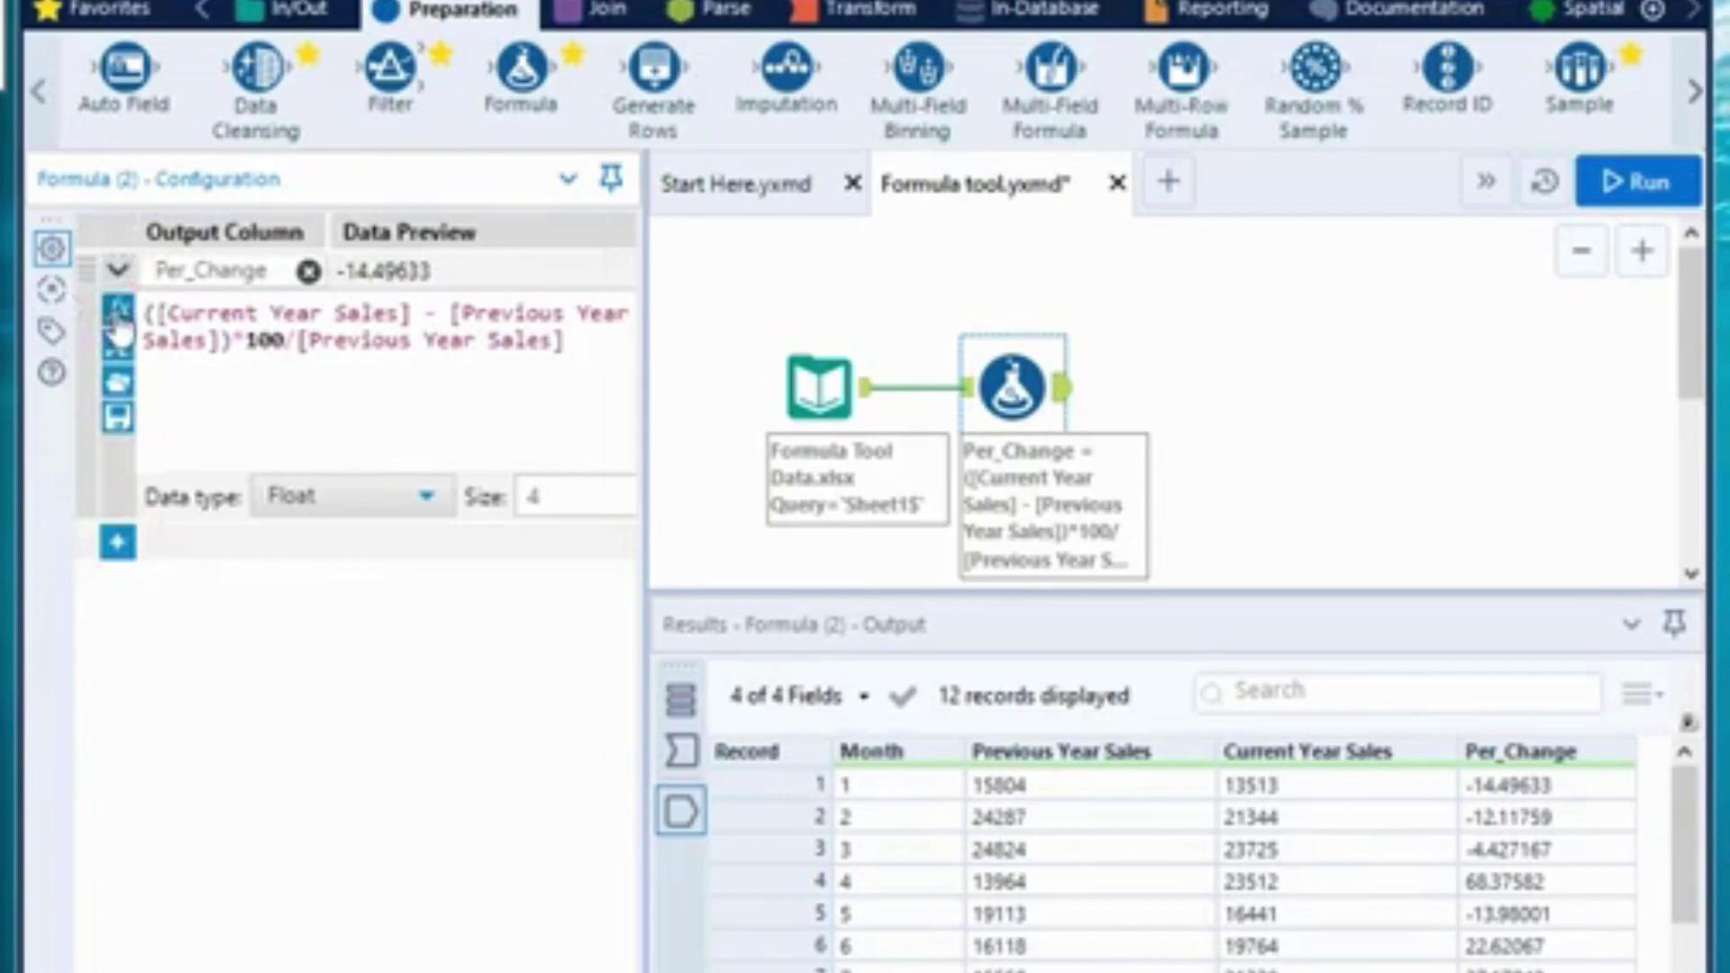
click(118, 329)
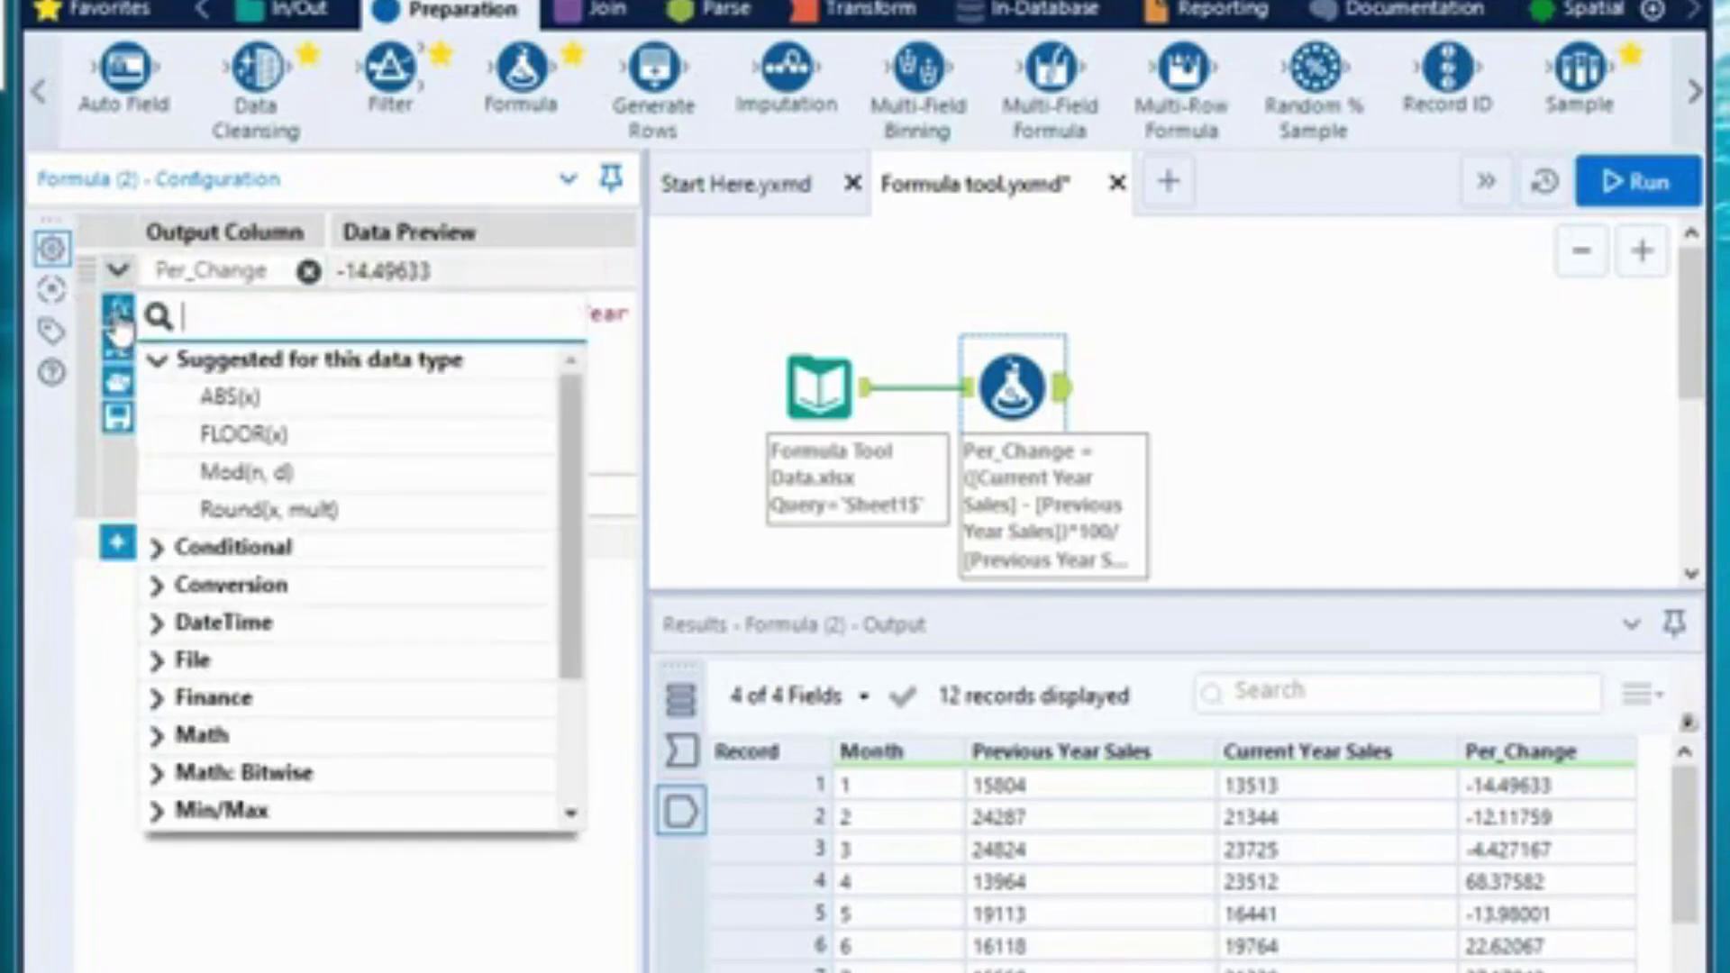
click(171, 550)
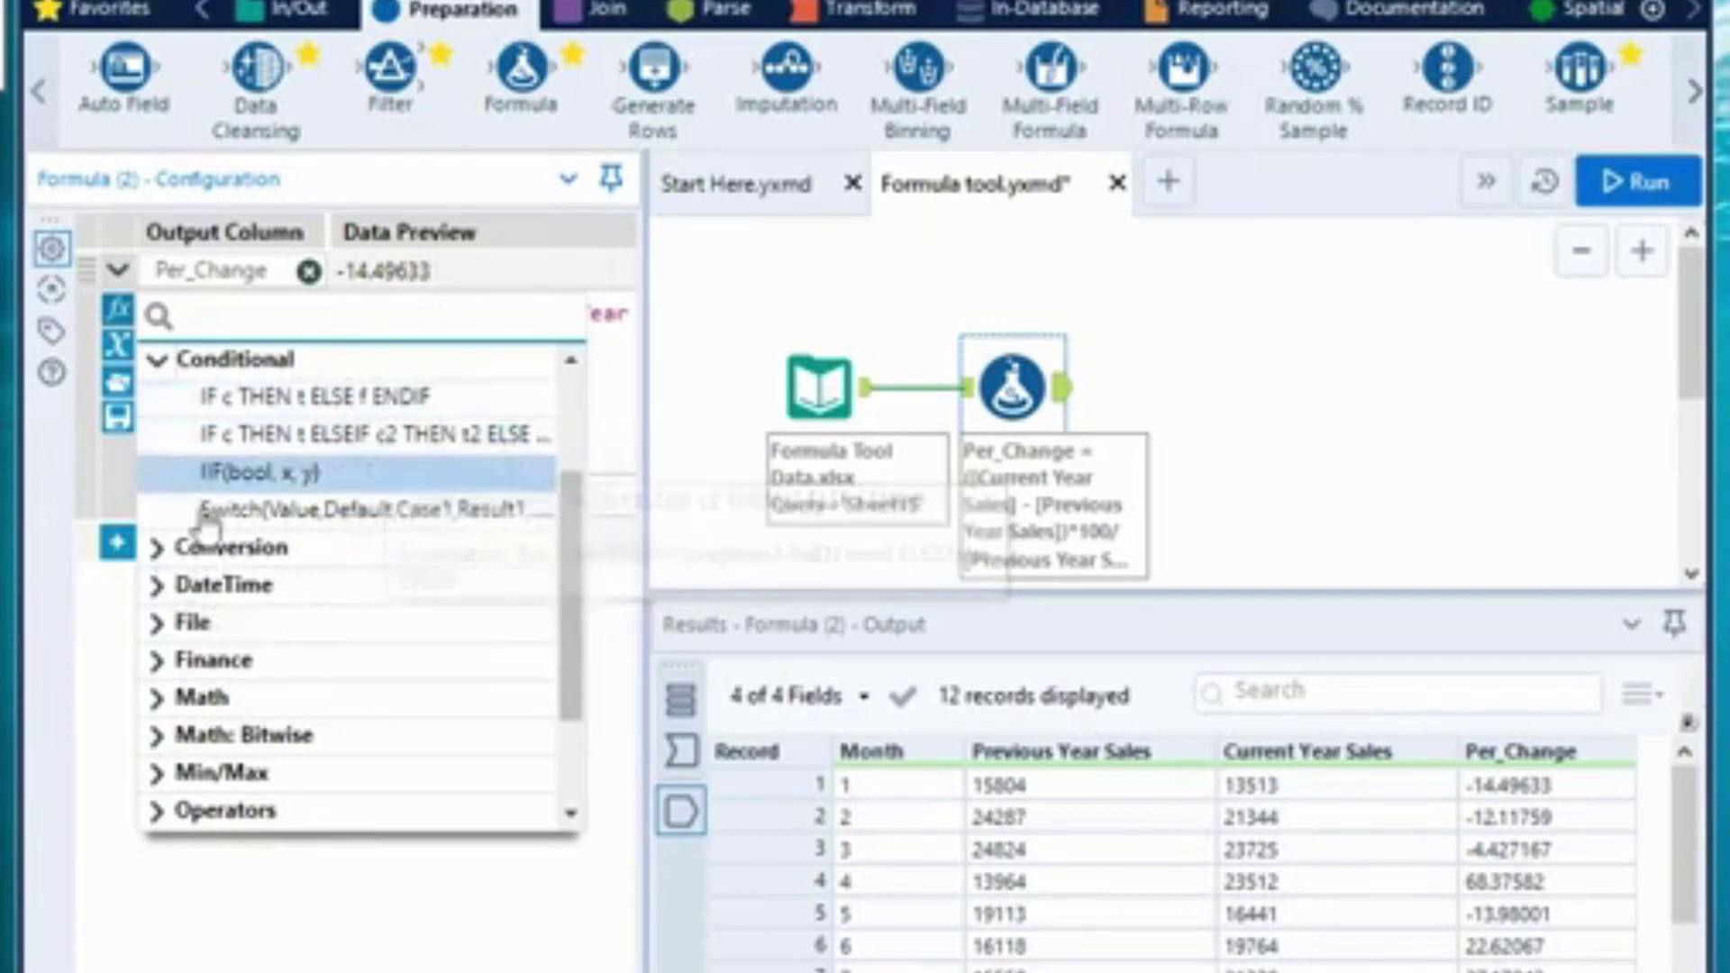
click(203, 705)
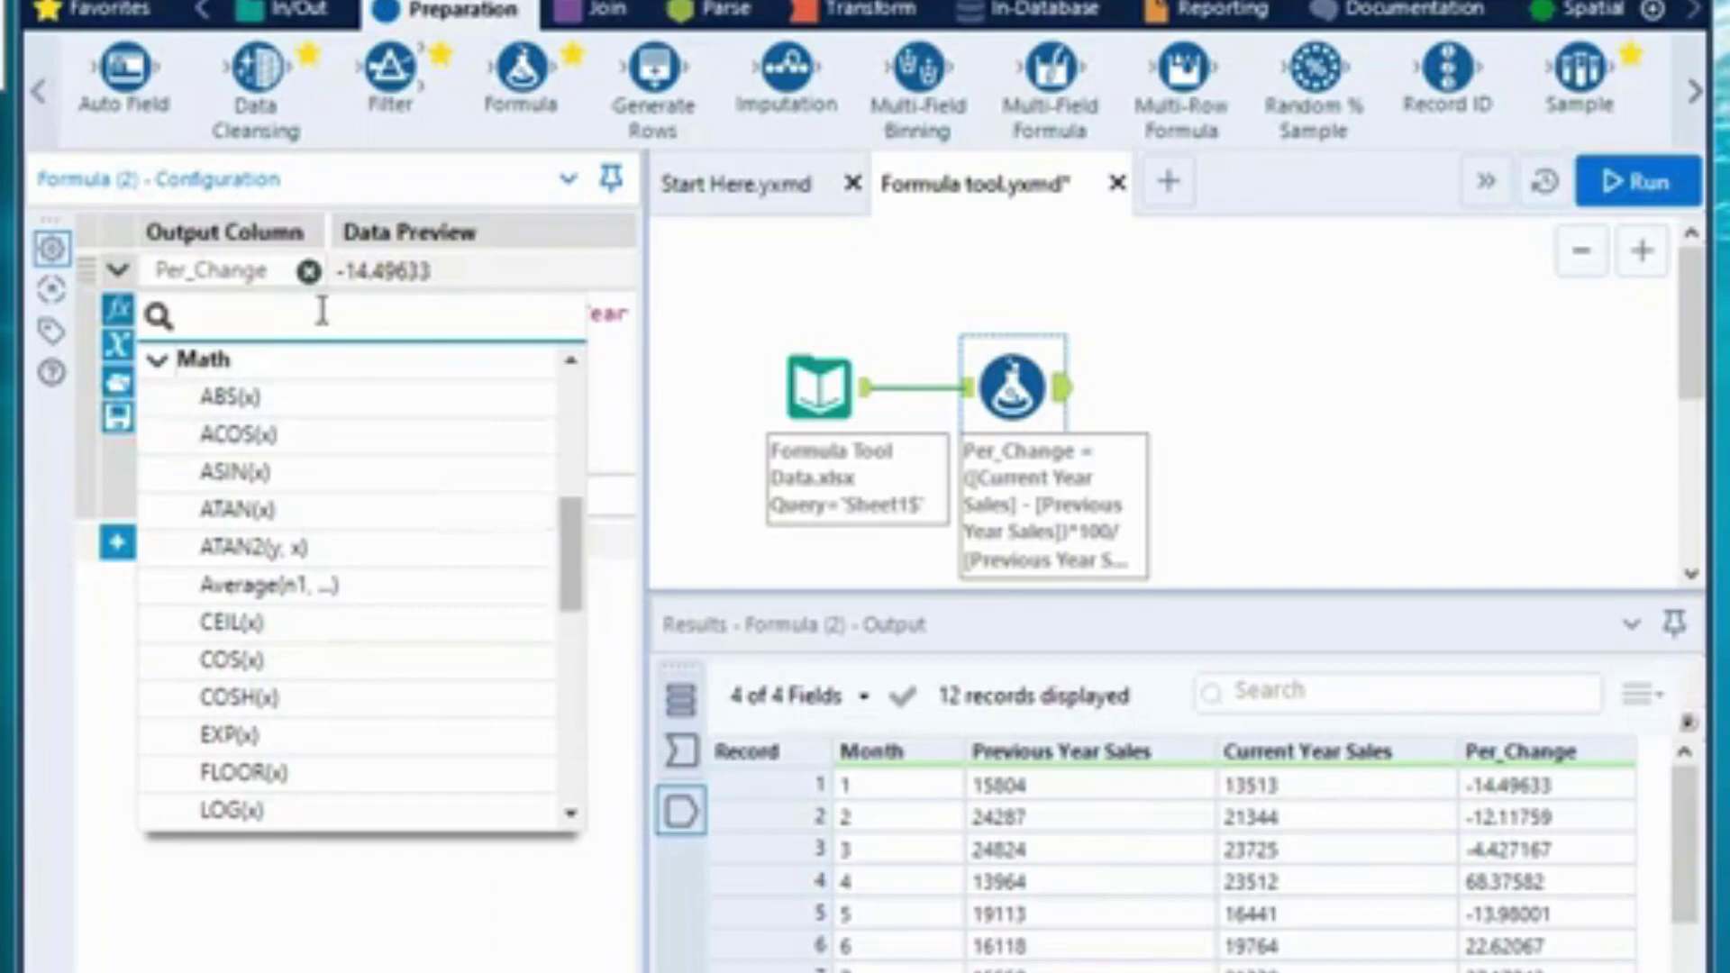
click(615, 458)
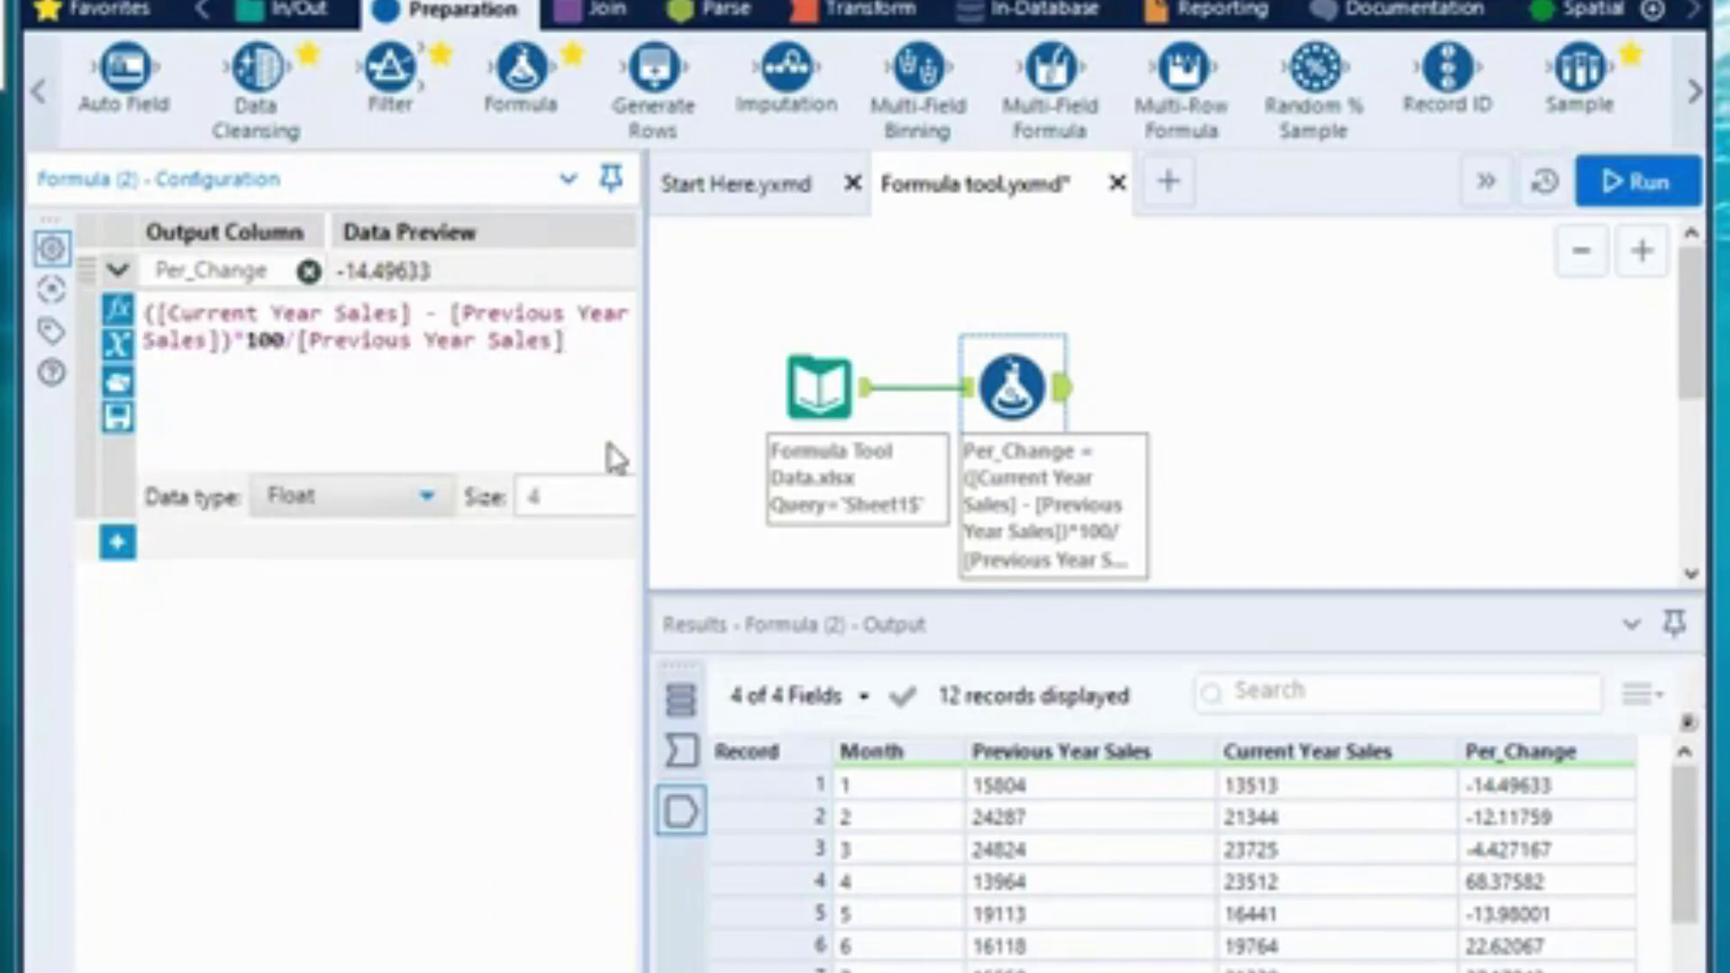